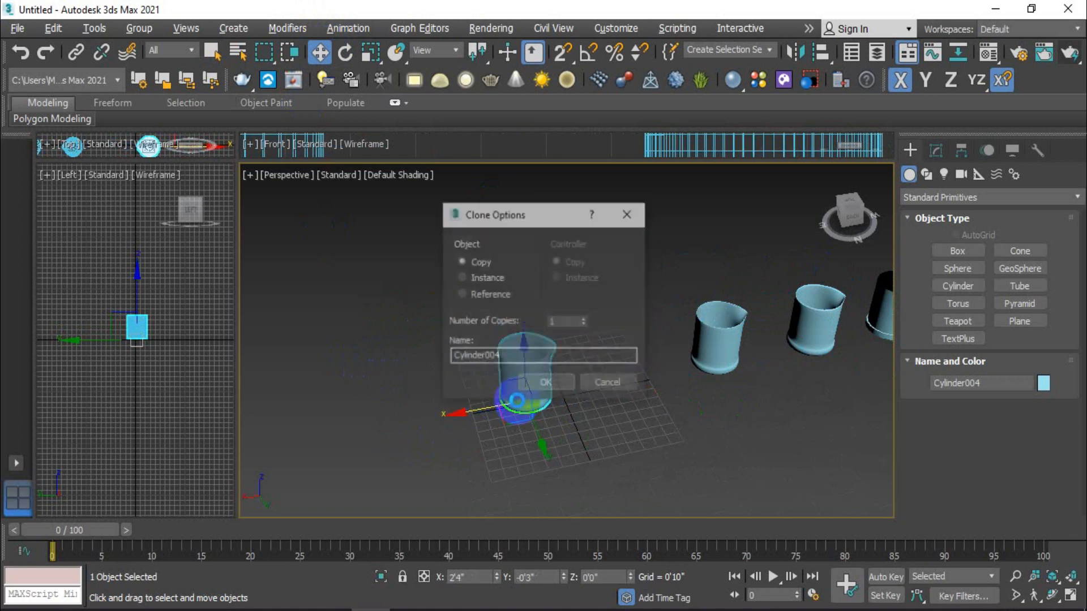
Show edged faces in the perspective view and open the modifier stack of the selected cup copy
scroll(538, 402, "up", 4)
middle_click_drag(539, 418, 570, 419)
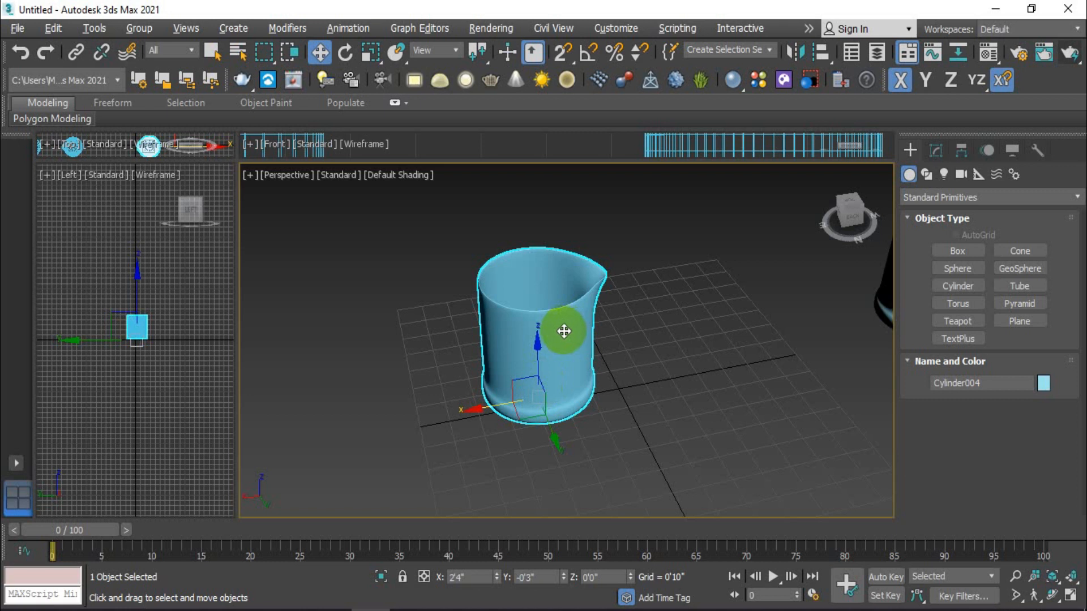
scroll(564, 331, "up", 2)
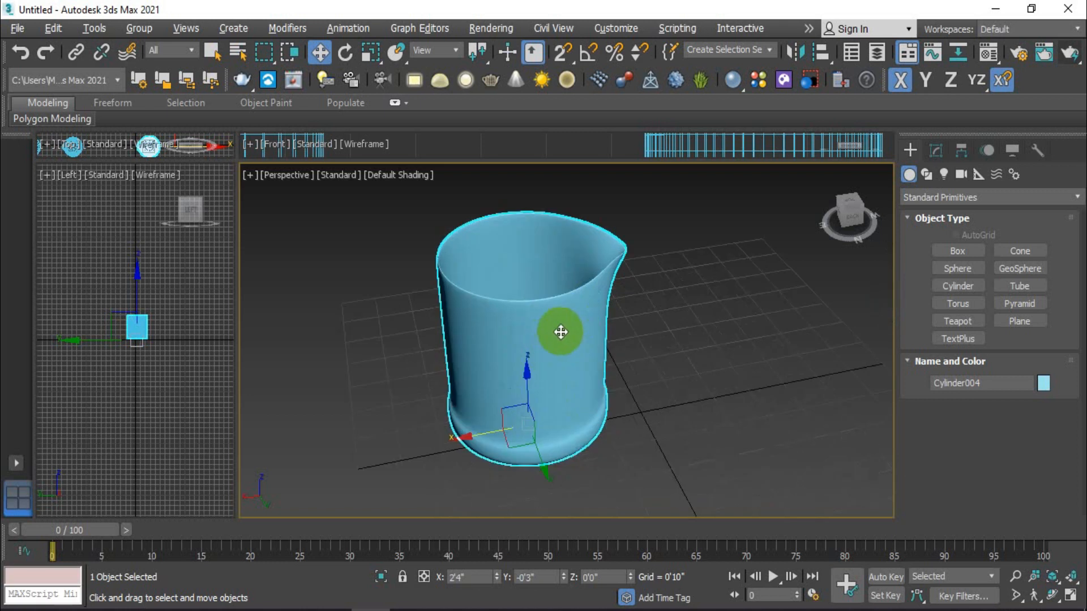
key("F4")
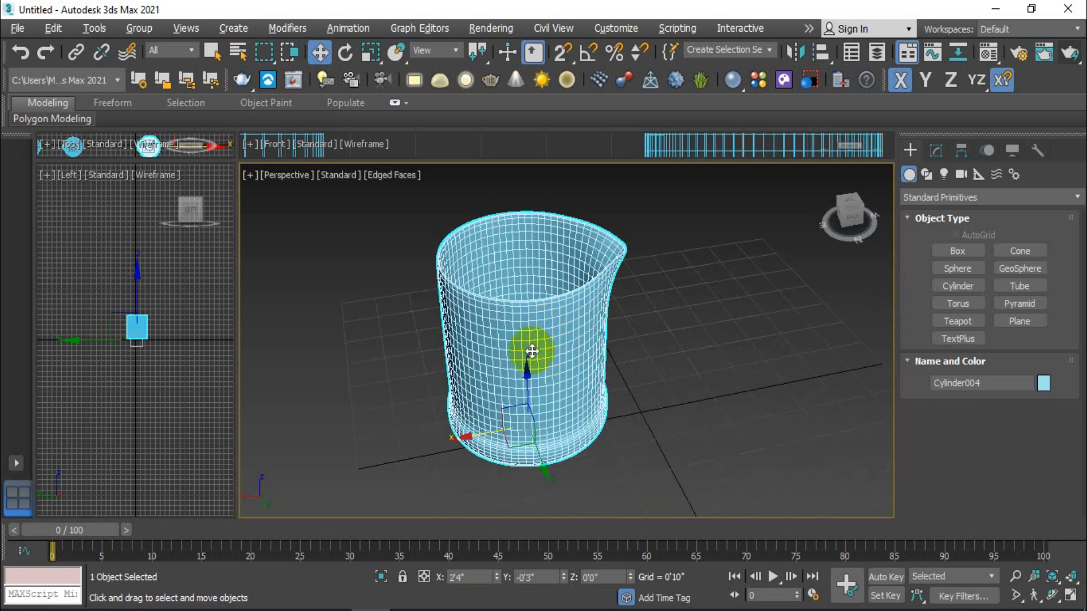
left_click(938, 151)
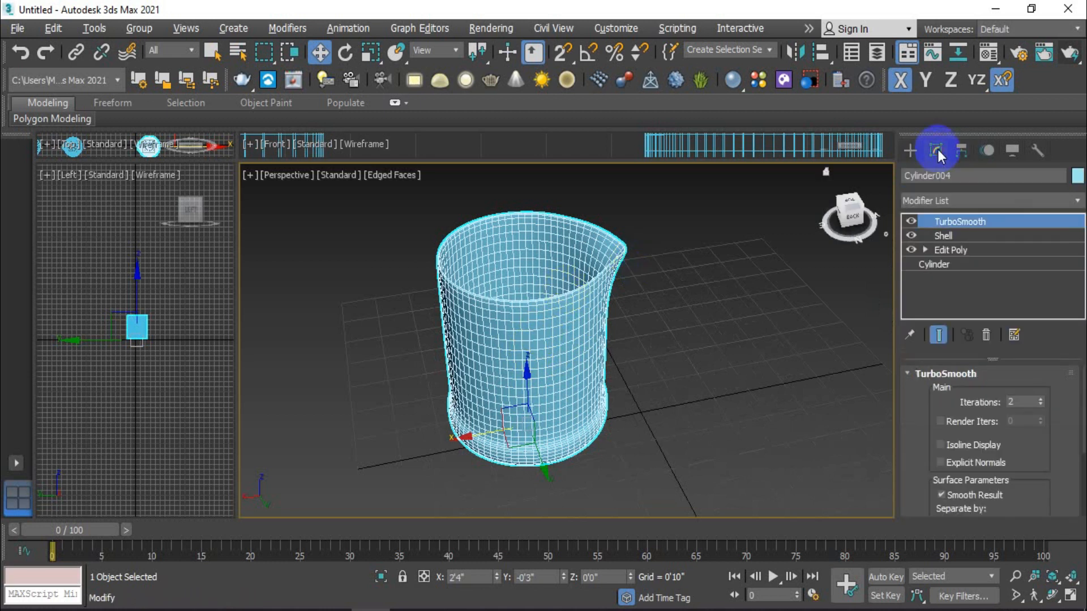
Toggle the TurboSmooth modifier off and on to compare the cup's smoothed and unsmoothed mesh
left_click(911, 223)
left_click(910, 223)
left_click(911, 223)
left_click(911, 223)
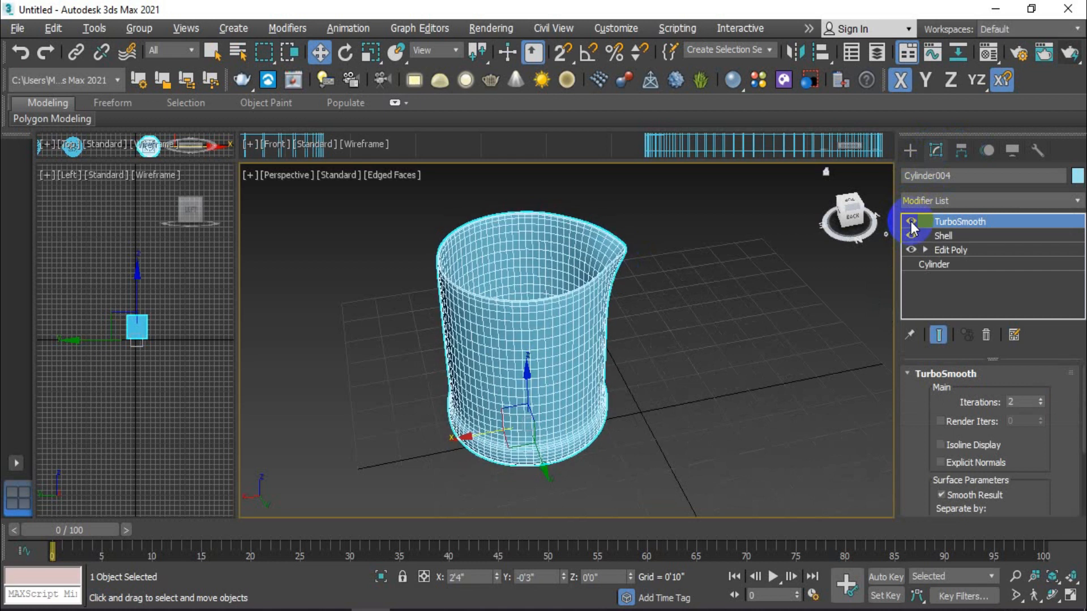
scroll(504, 398, "down", 3)
middle_click_drag(504, 417, 548, 401)
scroll(552, 398, "up", 3)
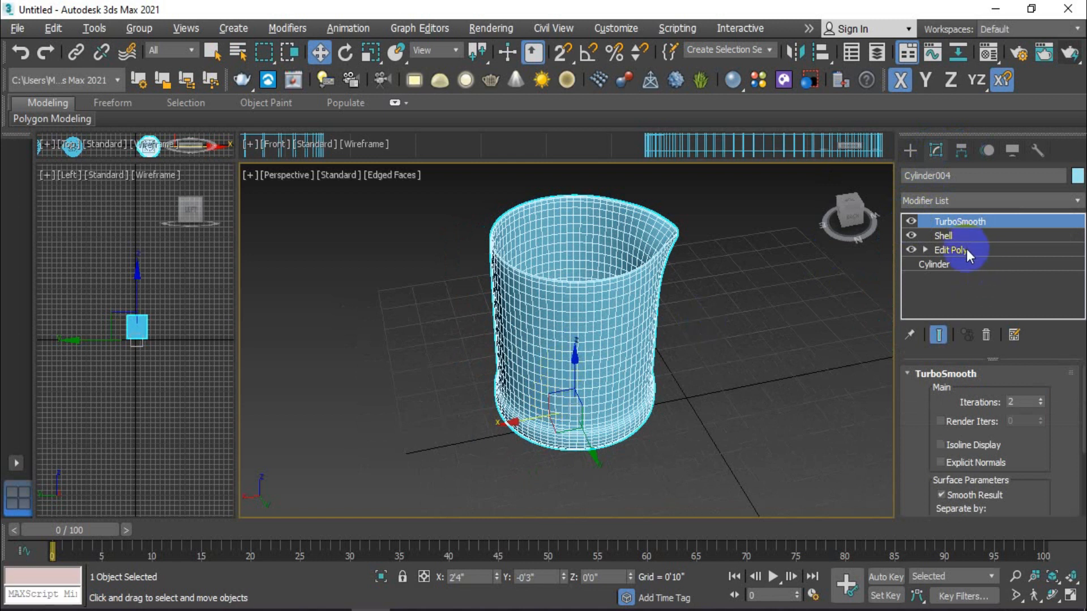
Turn off TurboSmooth on the cup and enter the polygon level of its Edit Poly modifier
left_click(911, 221)
middle_click_drag(667, 276, 655, 269, "alt")
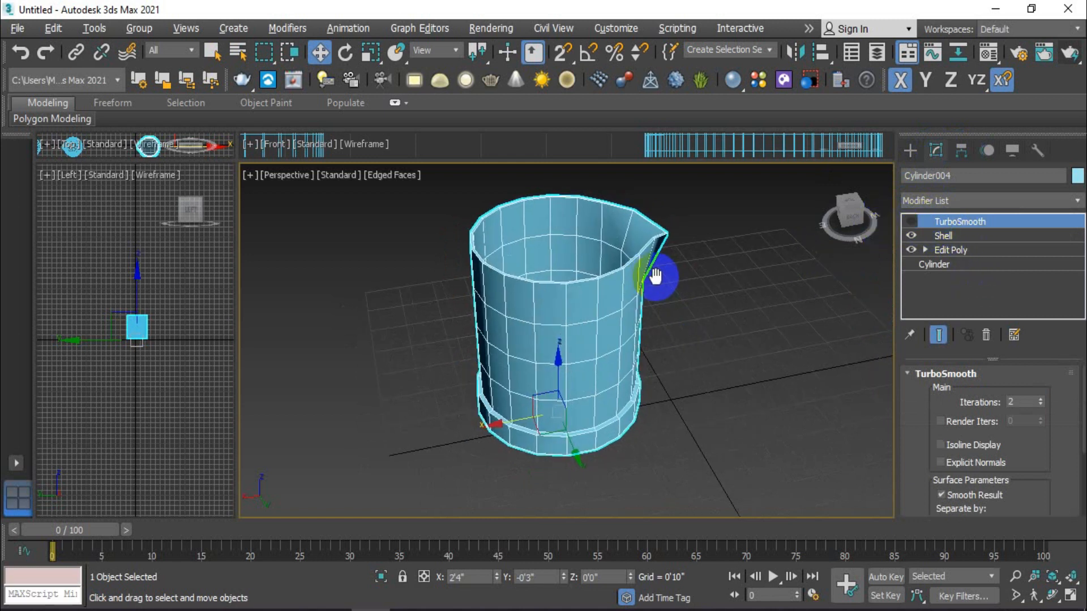
mouse_move(562, 303)
middle_mouse_down("alt")
mouse_move(686, 291)
mouse_move(549, 308)
mouse_move(577, 308)
mouse_move(650, 274)
mouse_move(544, 304)
mouse_move(583, 298)
mouse_move(570, 291)
middle_mouse_up("alt")
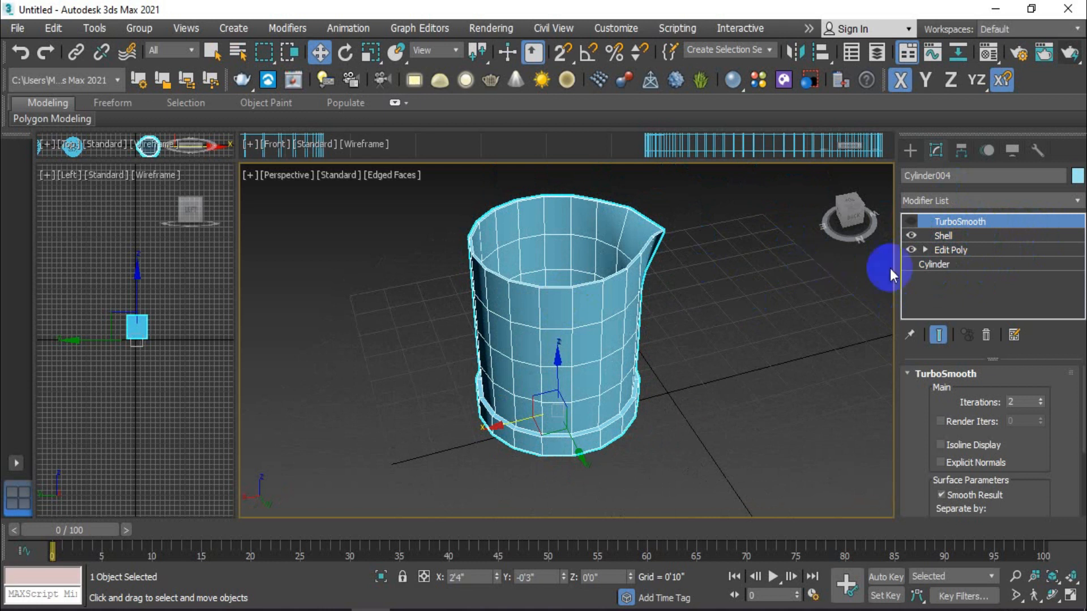
left_click(979, 250)
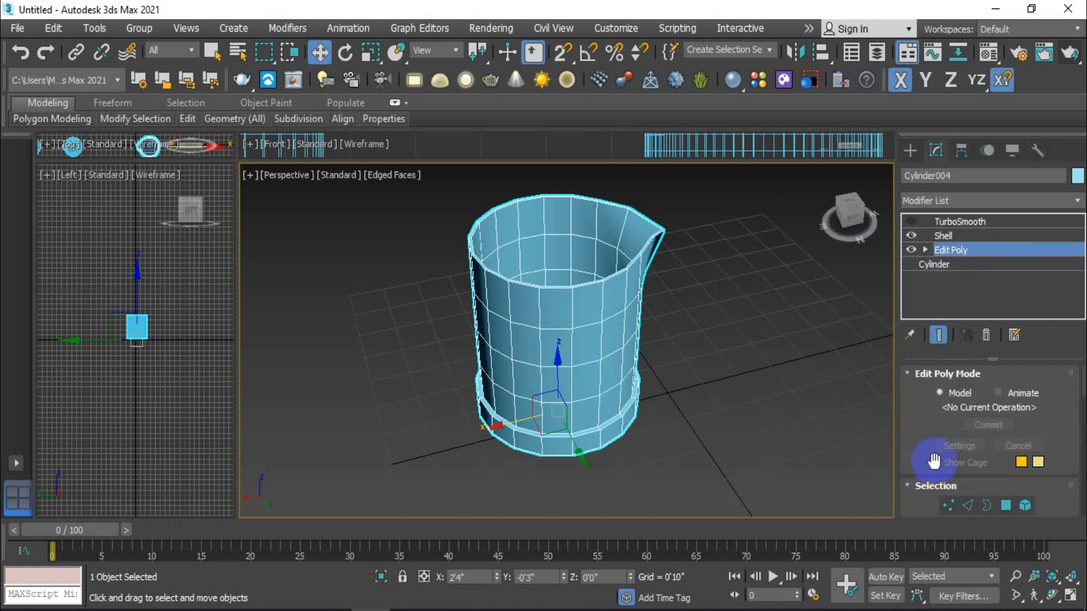
scroll(951, 465, "down", 1)
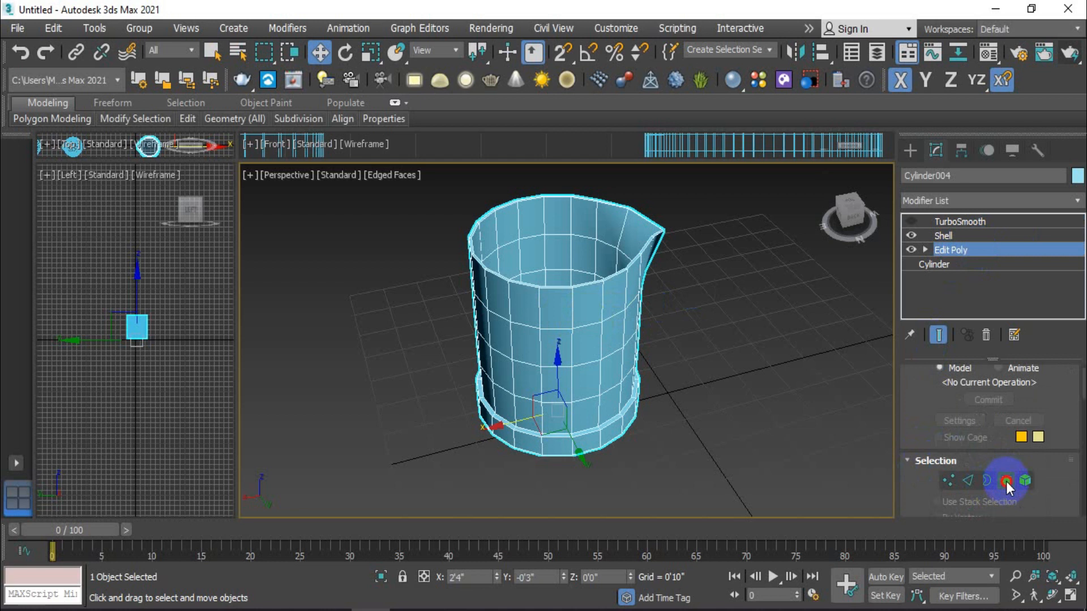
left_click(1006, 481)
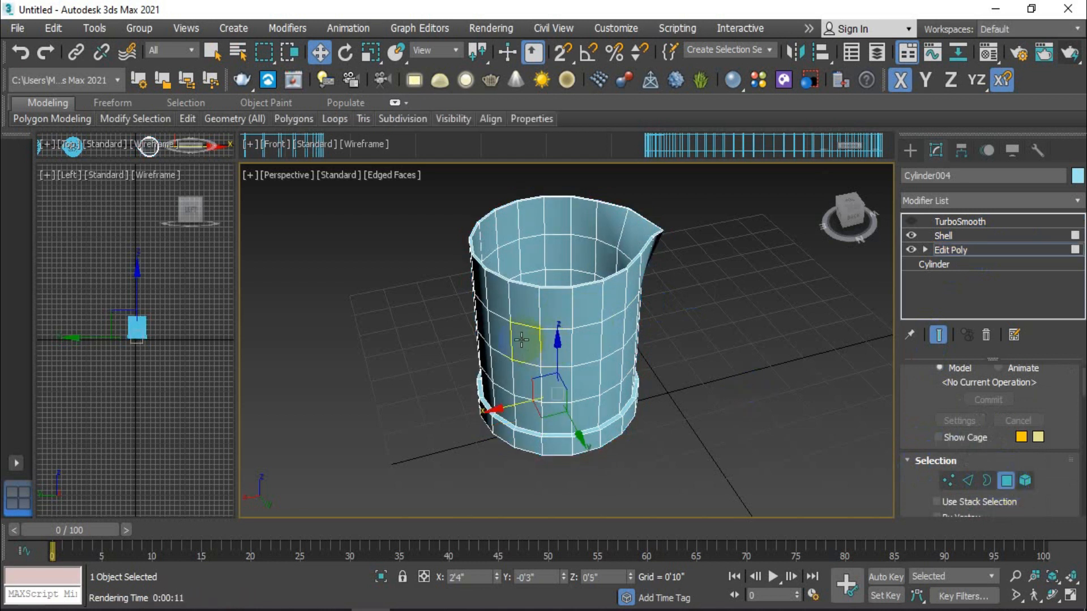
Select the two adjacent outer wall polygons just below the rim, on the side opposite the spout
middle_click_drag(440, 249, 607, 364, "alt")
left_click(212, 51)
middle_click_drag(537, 318, 558, 332, "alt")
middle_click_drag(548, 265, 560, 390, "alt")
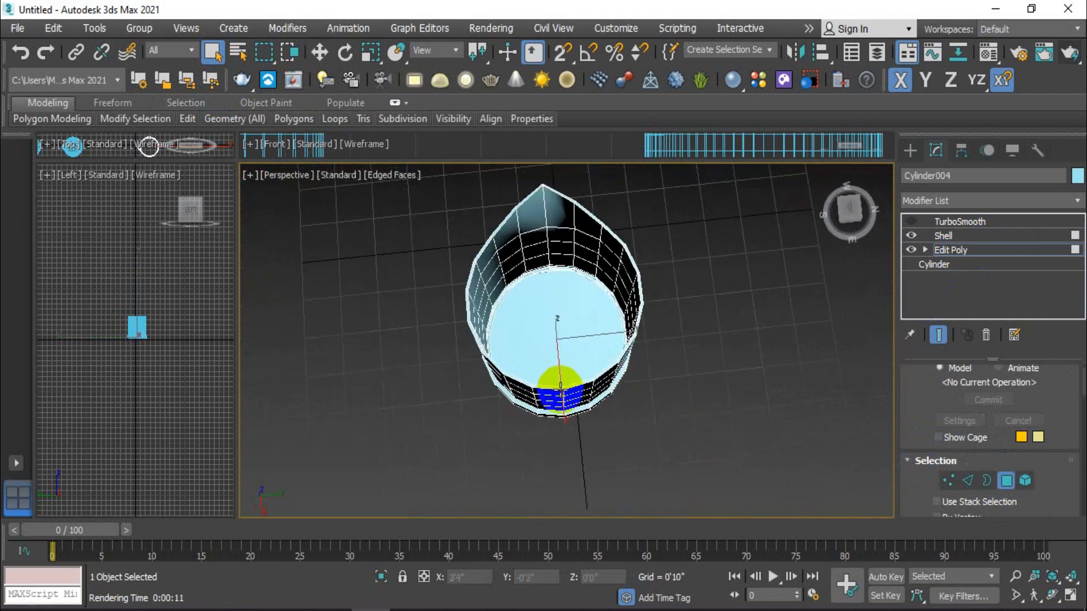
scroll(561, 391, "up", 8)
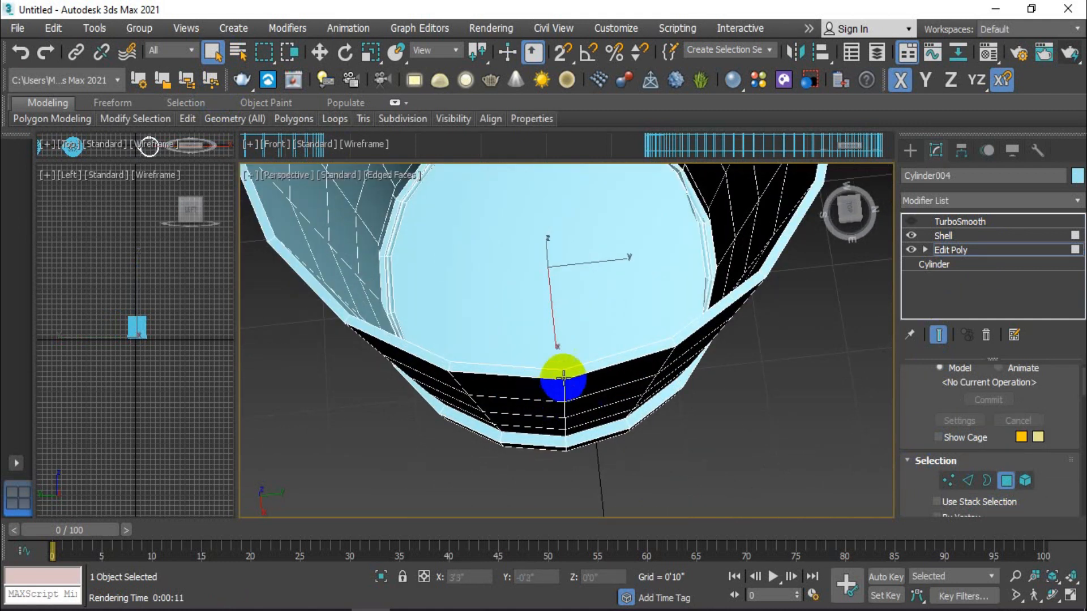
mouse_move(566, 400)
middle_mouse_down("alt")
mouse_move(574, 345)
mouse_move(574, 417)
middle_mouse_up("alt")
mouse_move(574, 292)
middle_mouse_down("alt")
mouse_move(572, 342)
mouse_move(582, 303)
mouse_move(571, 308)
middle_mouse_up("alt")
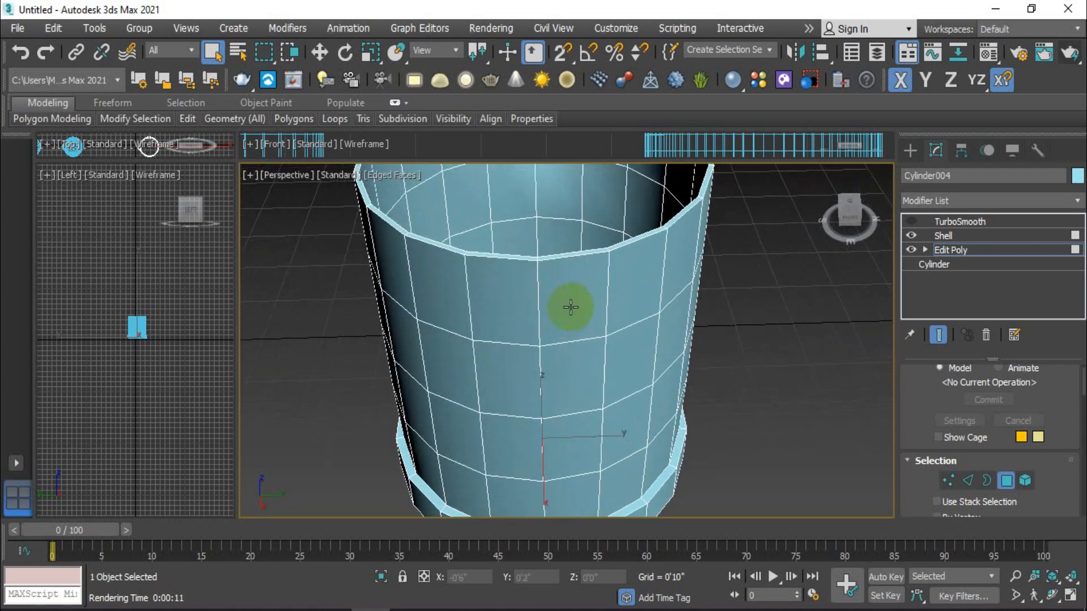
left_click(574, 298)
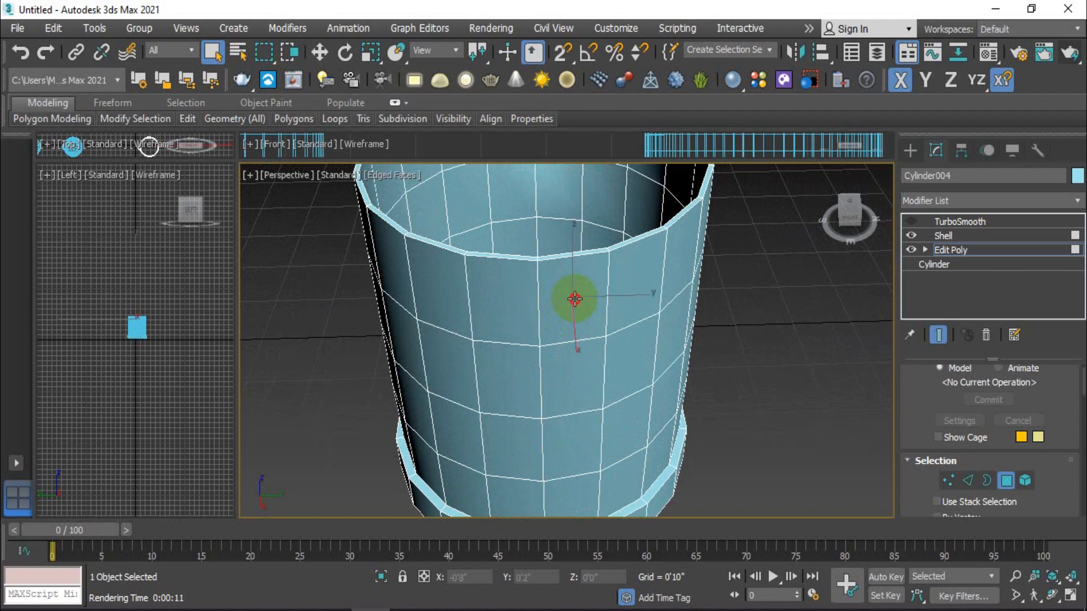
left_click(512, 296)
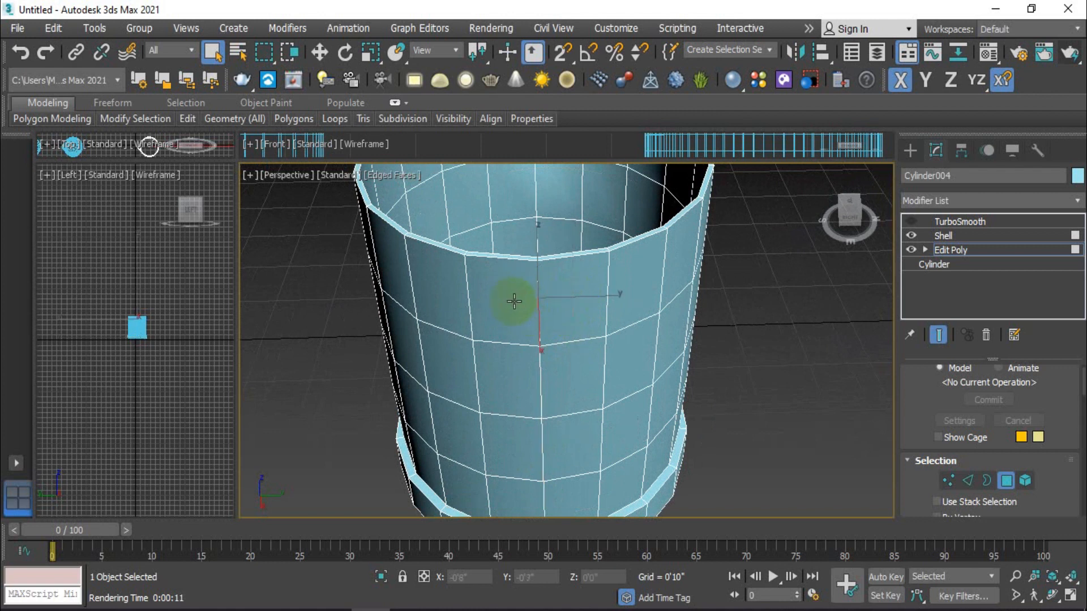
Turn off the Shell modifier and return to the Edit Poly polygon level with the two rim polygons selected
left_click(999, 484)
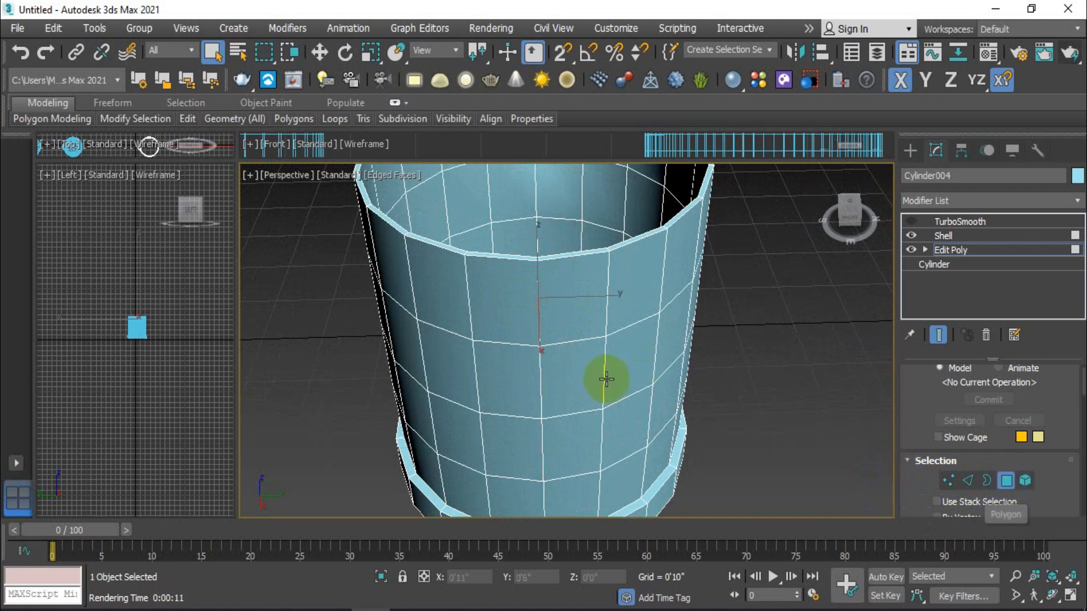
scroll(541, 305, "down", 4)
left_click(917, 291)
left_click(912, 237)
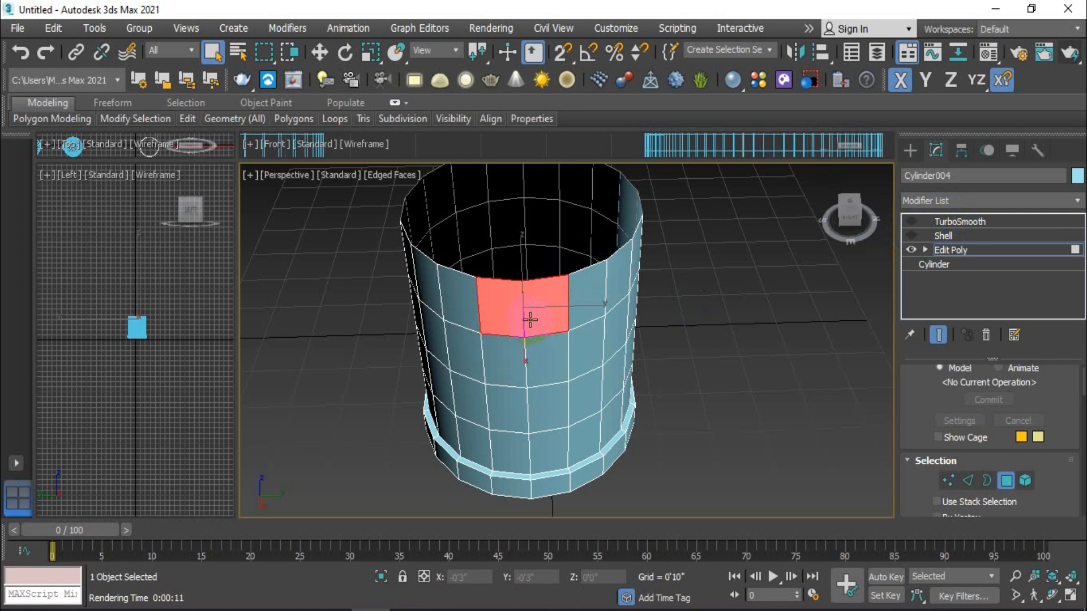
middle_click_drag(530, 317, 540, 302, "alt")
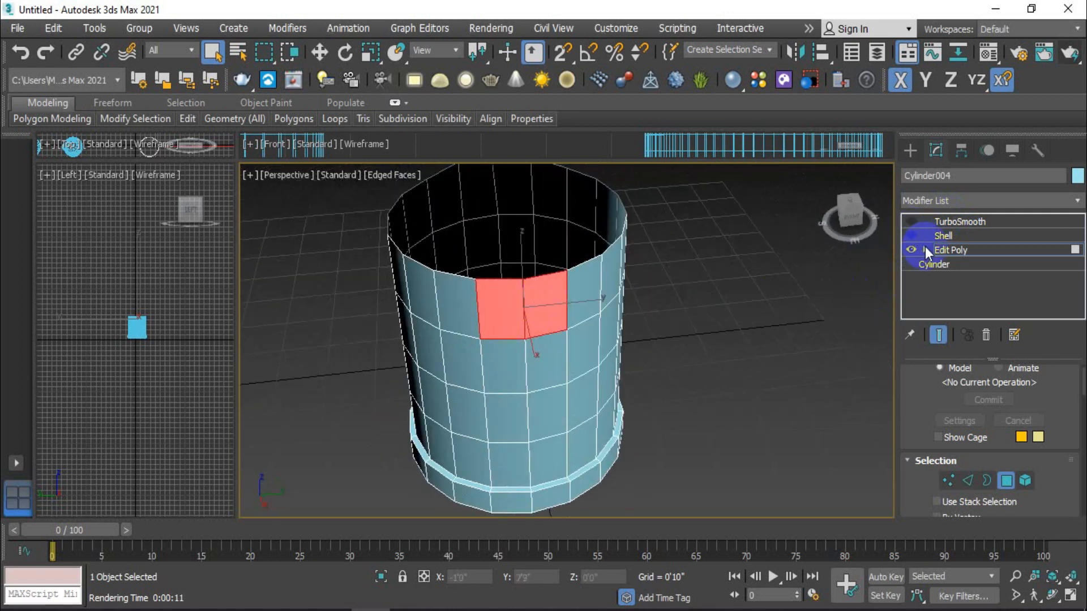
left_click(1007, 481)
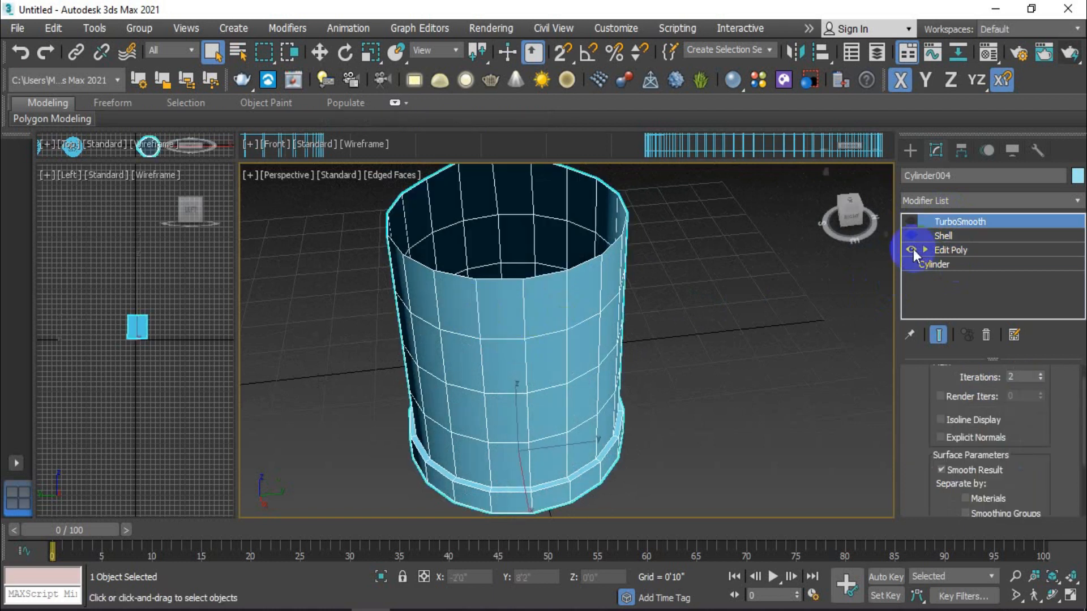
left_click(953, 250)
left_click(1007, 481)
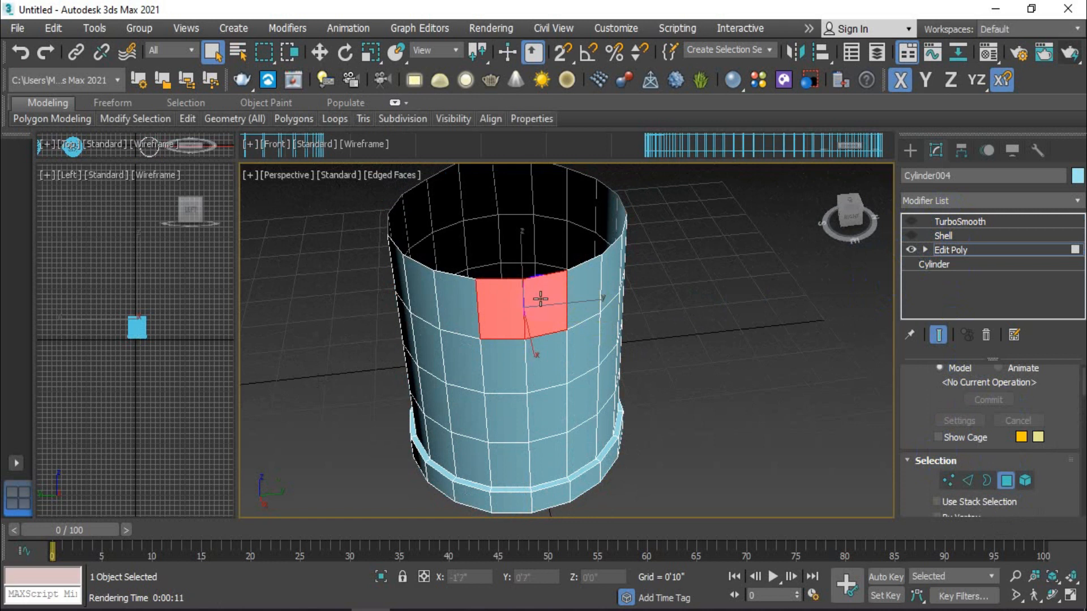
middle_click_drag(542, 327, 568, 334, "alt")
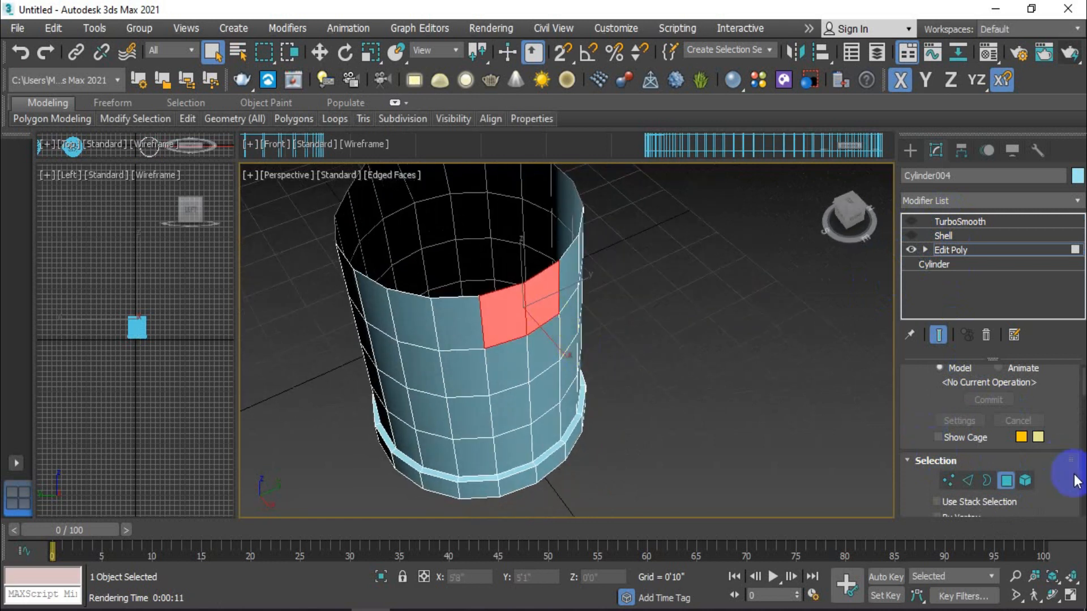
Inset the two selected rim polygons slightly as one group to form the base of a handle
scroll(1053, 470, "down", 5)
scroll(1052, 478, "down", 5)
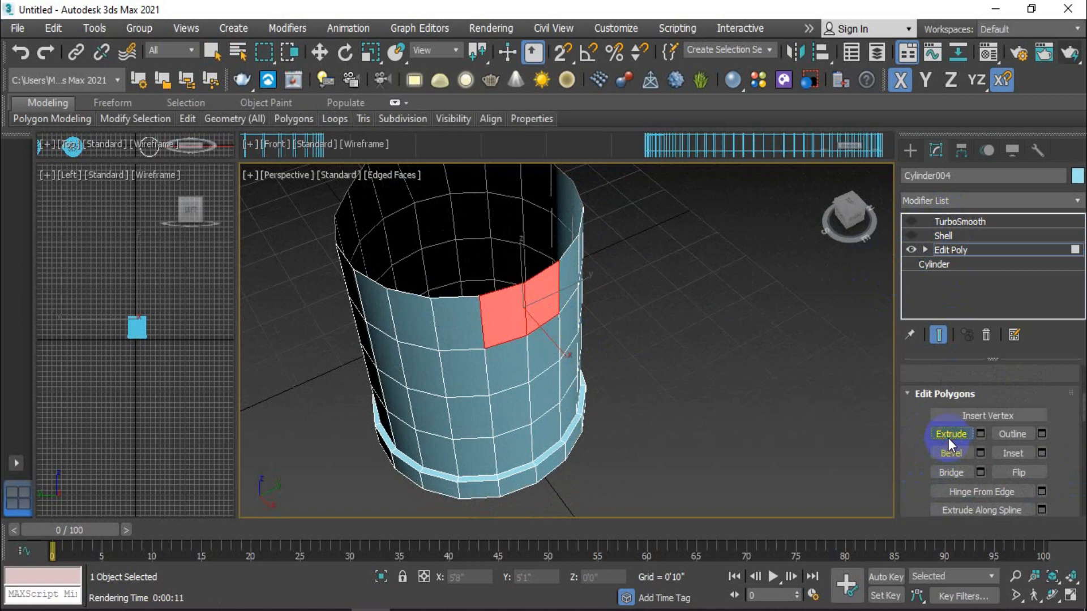
middle_click_drag(719, 400, 568, 332, "alt")
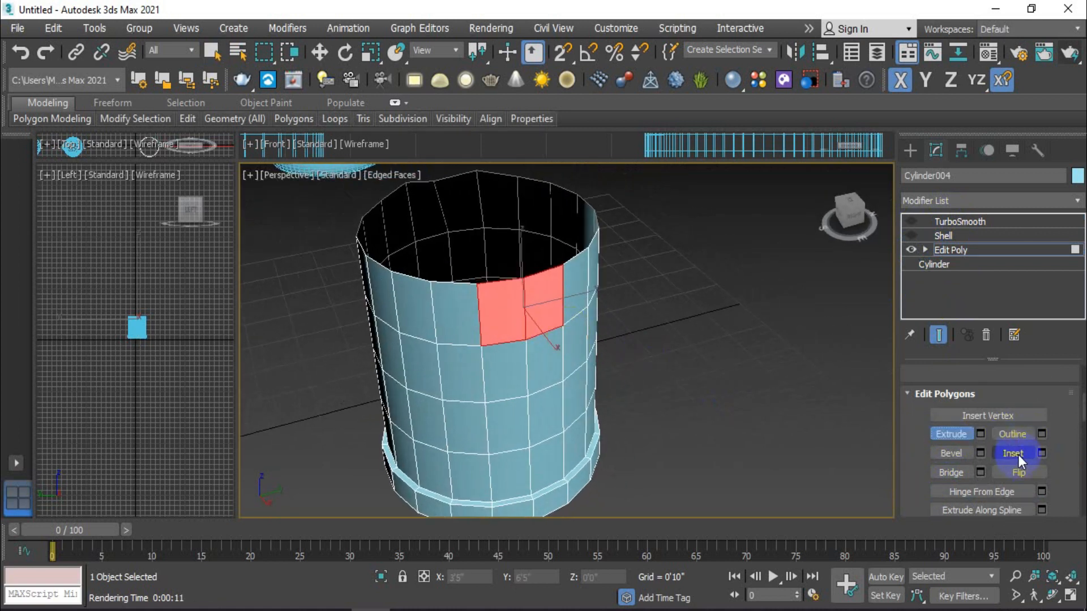
left_click_drag(522, 304, 528, 312)
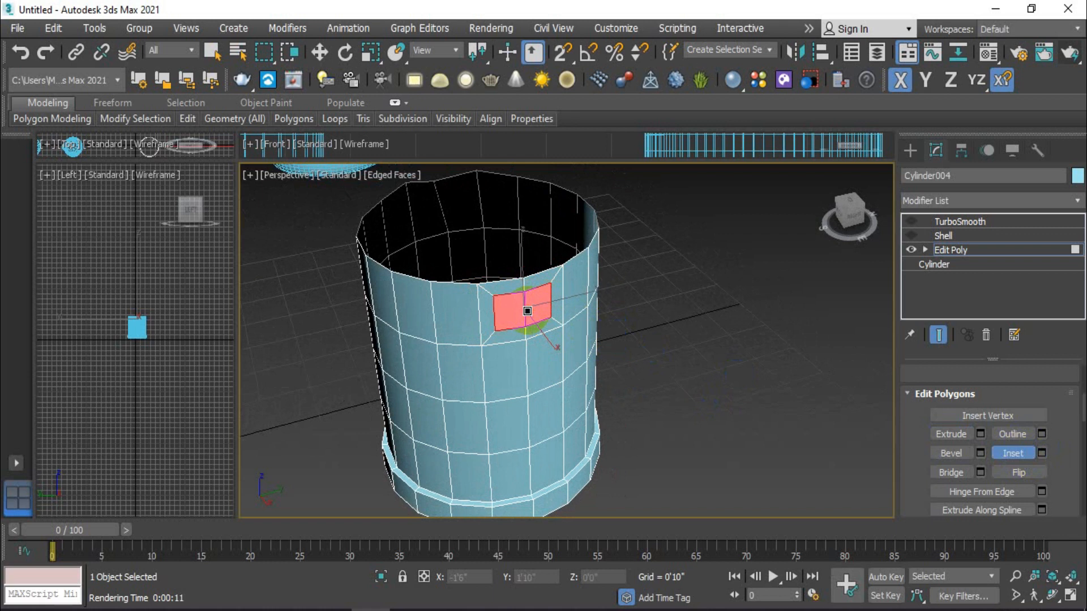
Extrude the inset polygons outward from the cup wall to form the handle's upper arm
left_click(947, 435)
left_click_drag(527, 316, 508, 282)
middle_click_drag(521, 303, 547, 339, "alt")
left_click_drag(545, 343, 539, 323)
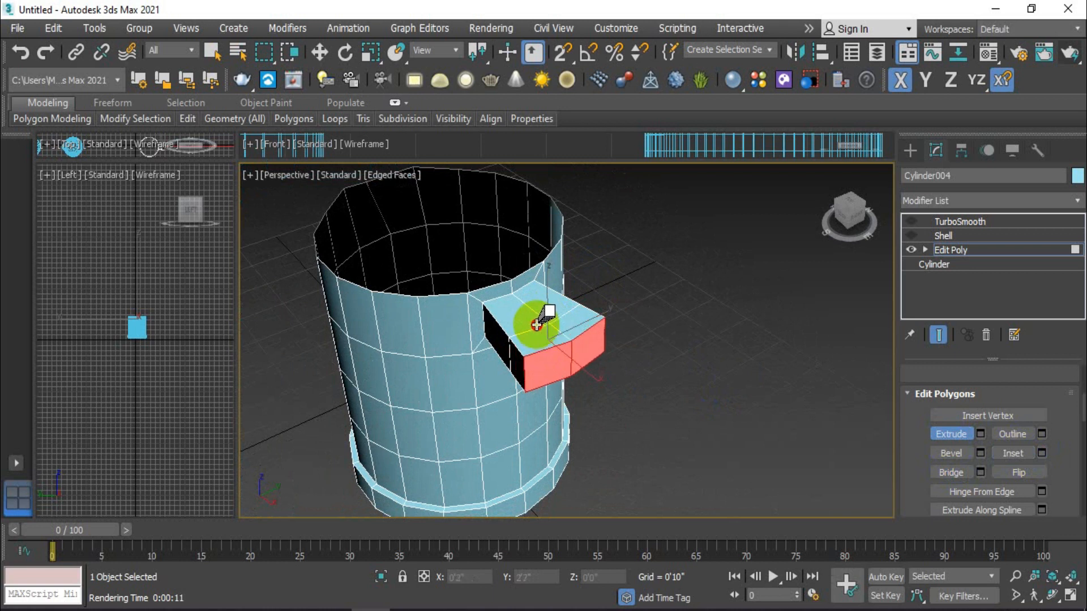
middle_click_drag(548, 337, 623, 338, "alt")
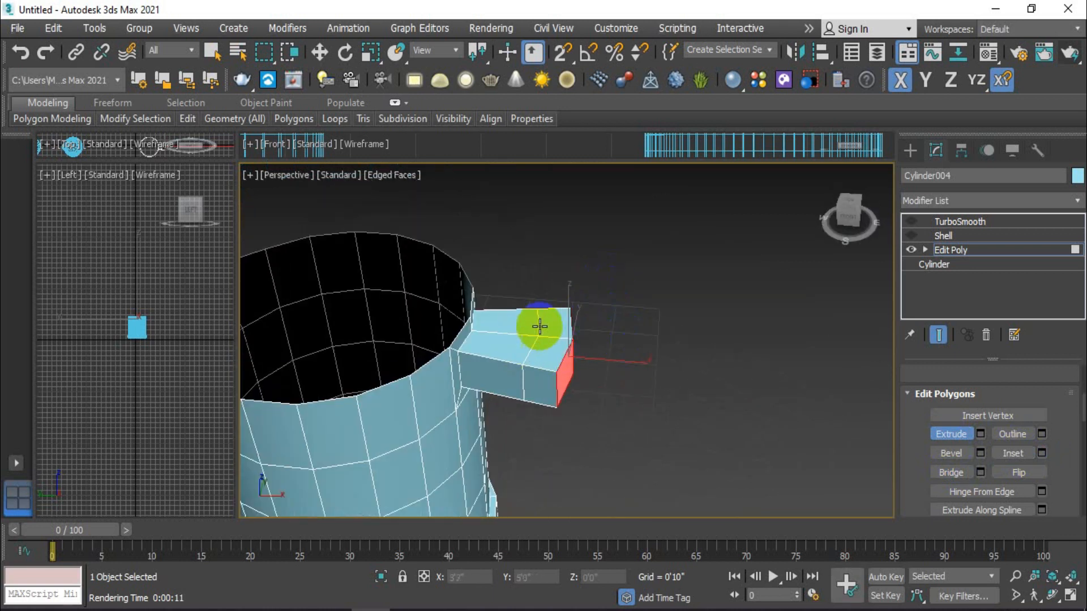
Extrude the handle arm's end polygons outward again by a short segment
middle_click_drag(546, 320, 526, 336, "alt")
left_click_drag(557, 374, 548, 357)
middle_click_drag(577, 404, 586, 249, "alt")
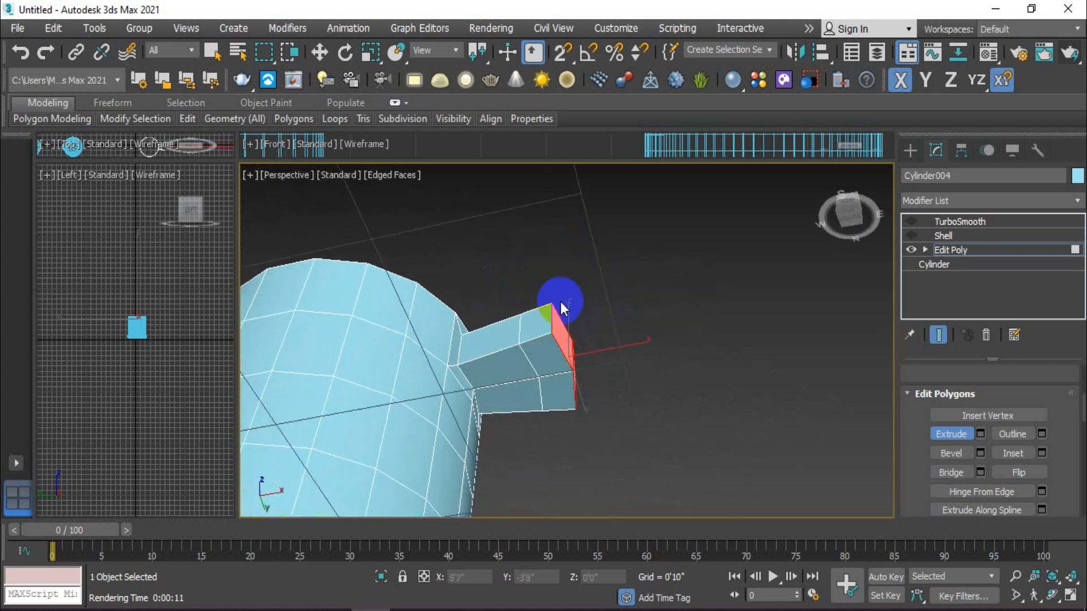
Select the two underside polygons of the handle's outer segment and extrude them downward
left_click(546, 347)
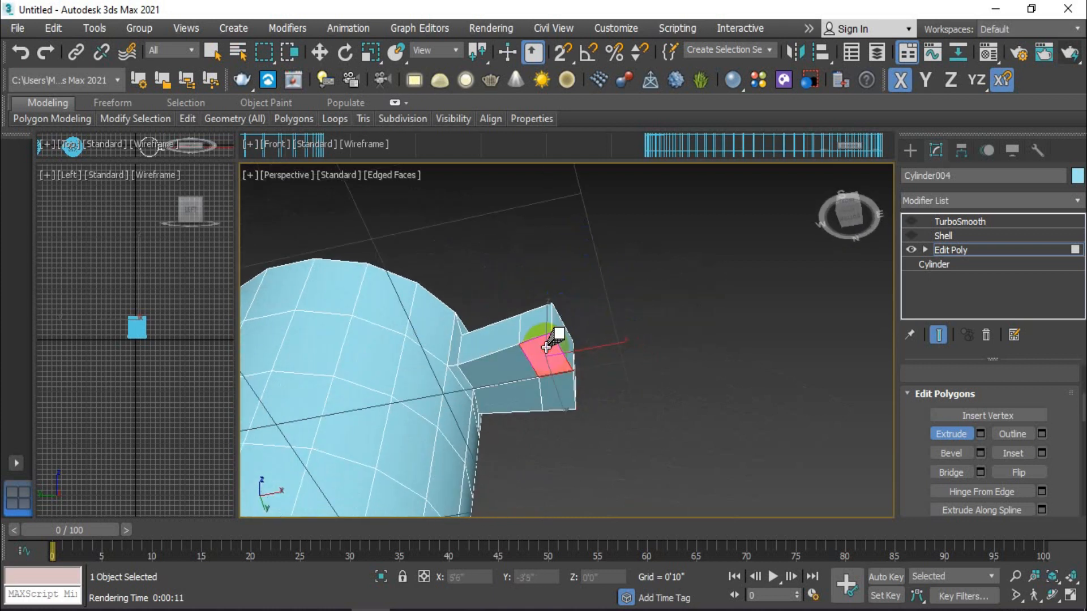
left_click(559, 392, "ctrl")
middle_click_drag(589, 362, 557, 371, "alt")
left_click_drag(556, 373, 562, 324)
middle_click_drag(577, 349, 599, 348, "alt")
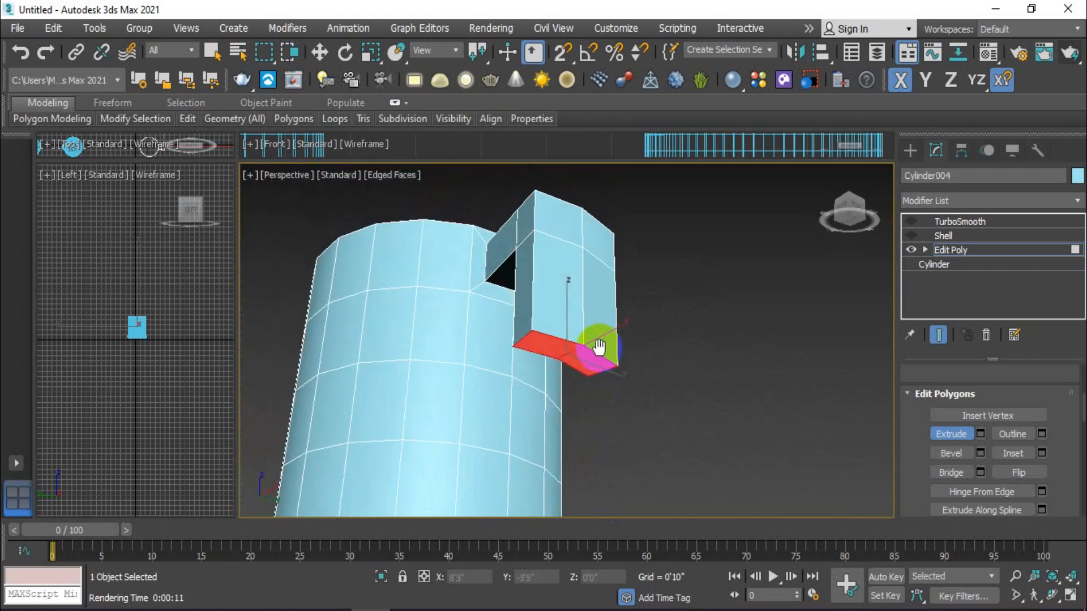
Extrude the bottom polygons of the handle's vertical part farther down and end the Extrude tool
left_click(560, 291)
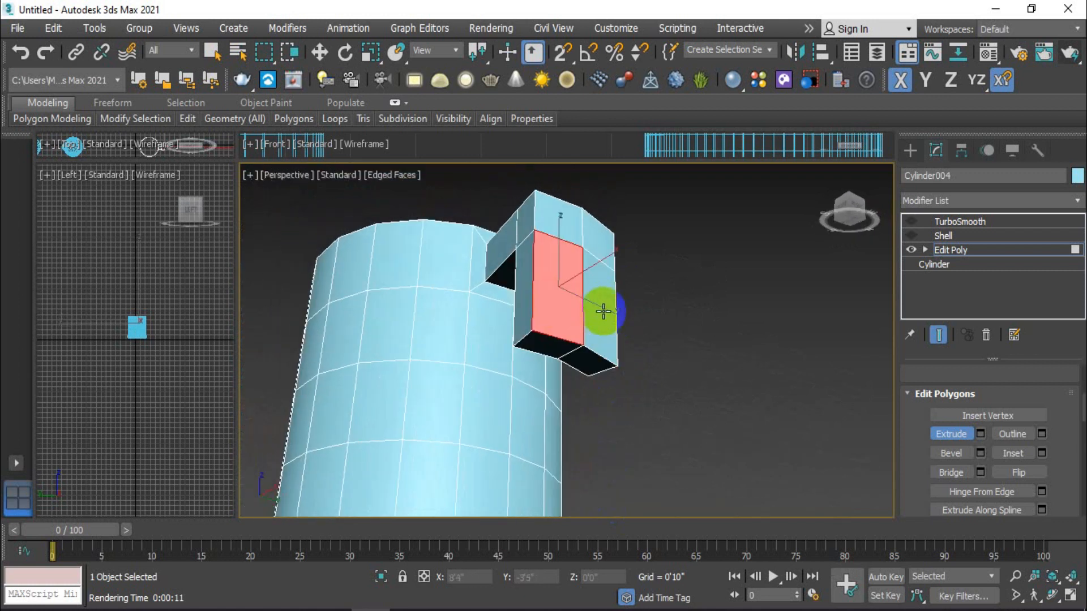
left_click(593, 362)
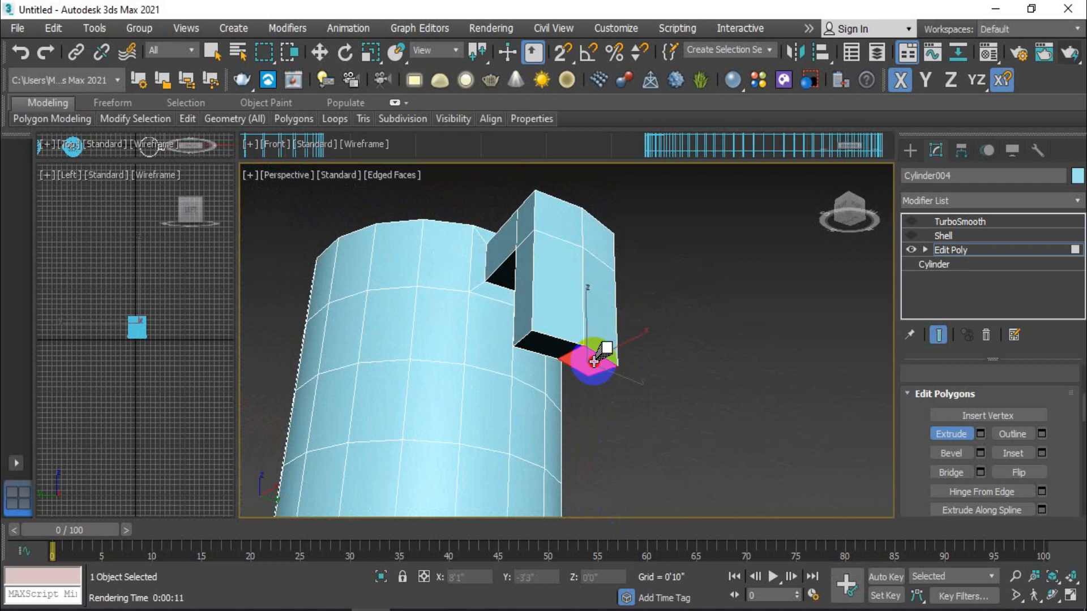
left_click_drag(581, 364, 581, 330)
middle_click_drag(603, 346, 647, 337, "alt")
scroll(660, 415, "down", 3)
scroll(610, 423, "up", 4)
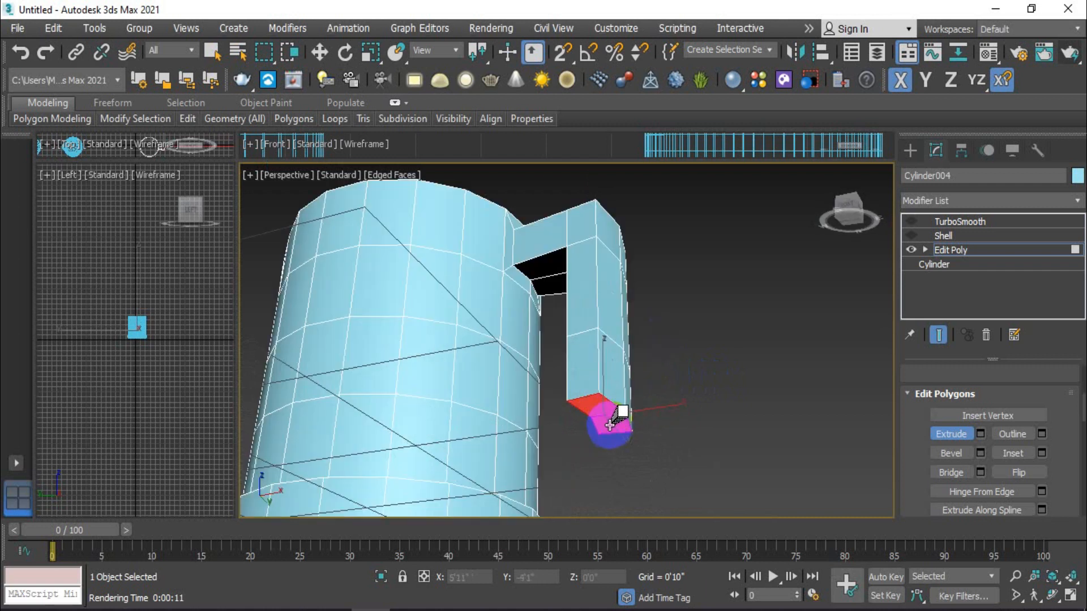
middle_click_drag(602, 408, 664, 430, "alt")
scroll(657, 450, "down", 3)
left_click(942, 435)
left_click(943, 435)
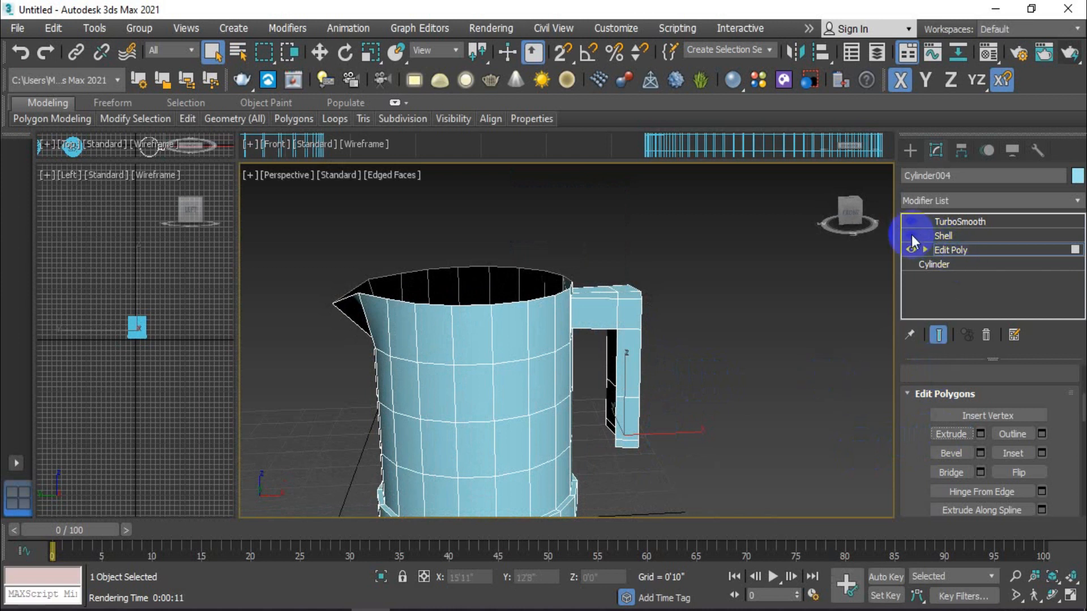
scroll(917, 470, "up", 5)
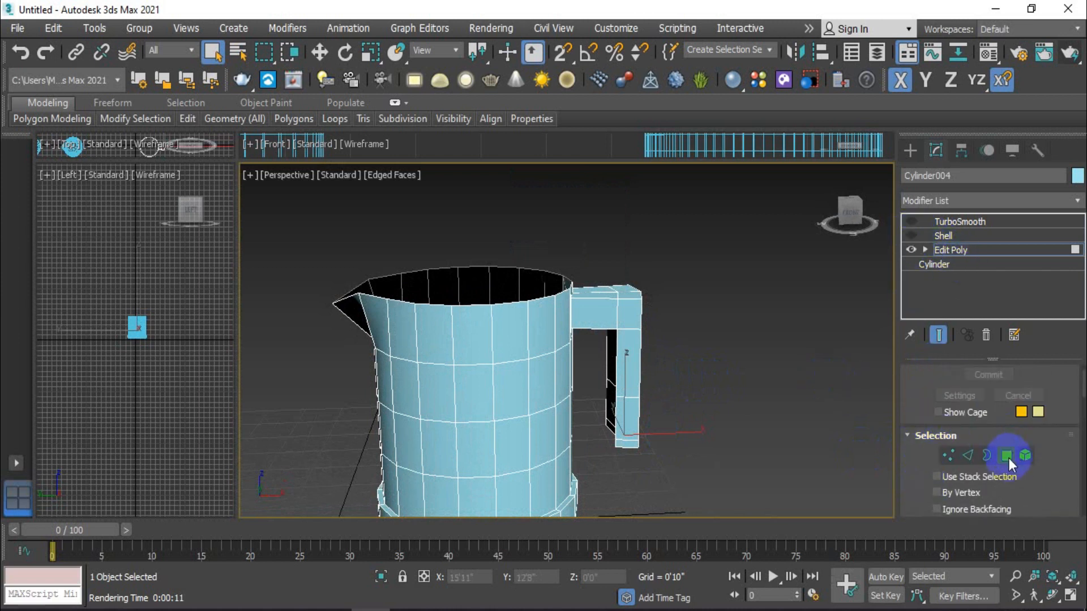
Leave polygon editing and turn the cup's Shell and TurboSmooth modifiers back on, then deselect the cup
left_click(1006, 457)
left_click(912, 235)
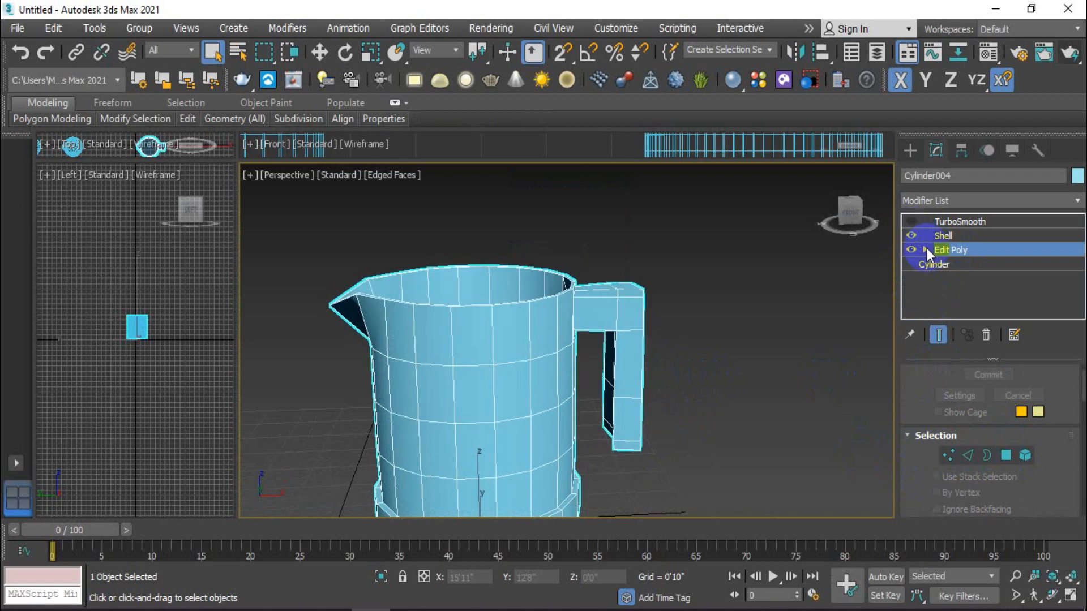
scroll(664, 382, "down", 3)
middle_click_drag(638, 415, 583, 372, "alt")
left_click(715, 453)
left_click(561, 369)
middle_click_drag(808, 333, 831, 347)
left_click(912, 220)
left_click(703, 372)
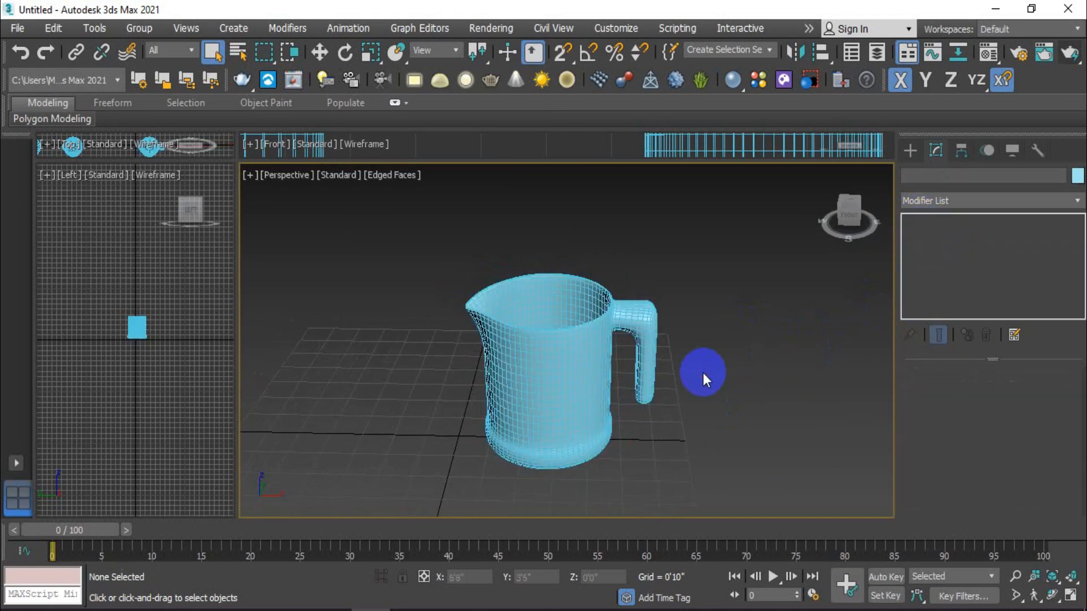
Hide the edged faces in the perspective view and set the handled cup's TurboSmooth iterations to 2
key("F4")
scroll(625, 413, "down", 3)
middle_click_drag(608, 454, 623, 388, "alt")
left_click(620, 394)
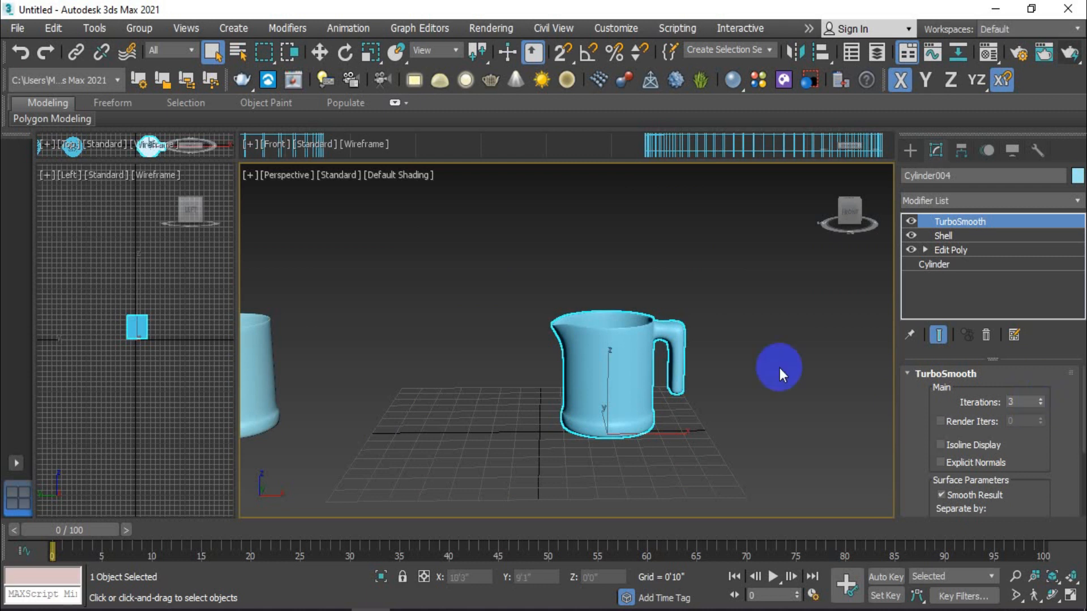
scroll(685, 329, "up", 10)
middle_click_drag(704, 291, 718, 339, "alt")
left_click(1042, 405)
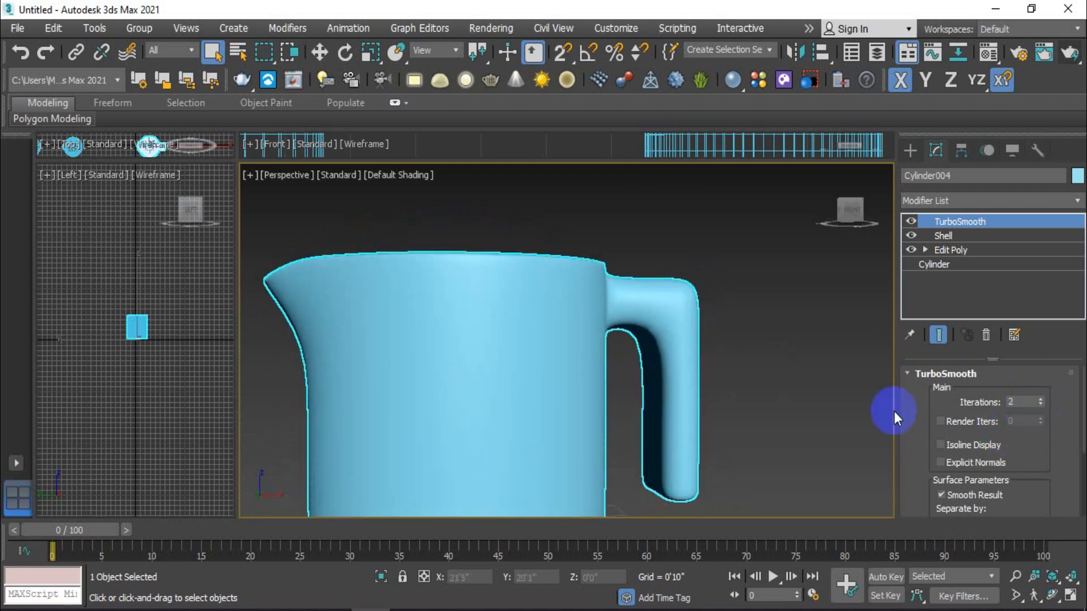
Frame the handled cup from the front, render the perspective view, and close the rendered frame
scroll(799, 393, "down", 3)
middle_click_drag(798, 393, 536, 266, "alt")
scroll(749, 426, "down", 3)
scroll(654, 340, "down", 5)
scroll(650, 330, "up", 3)
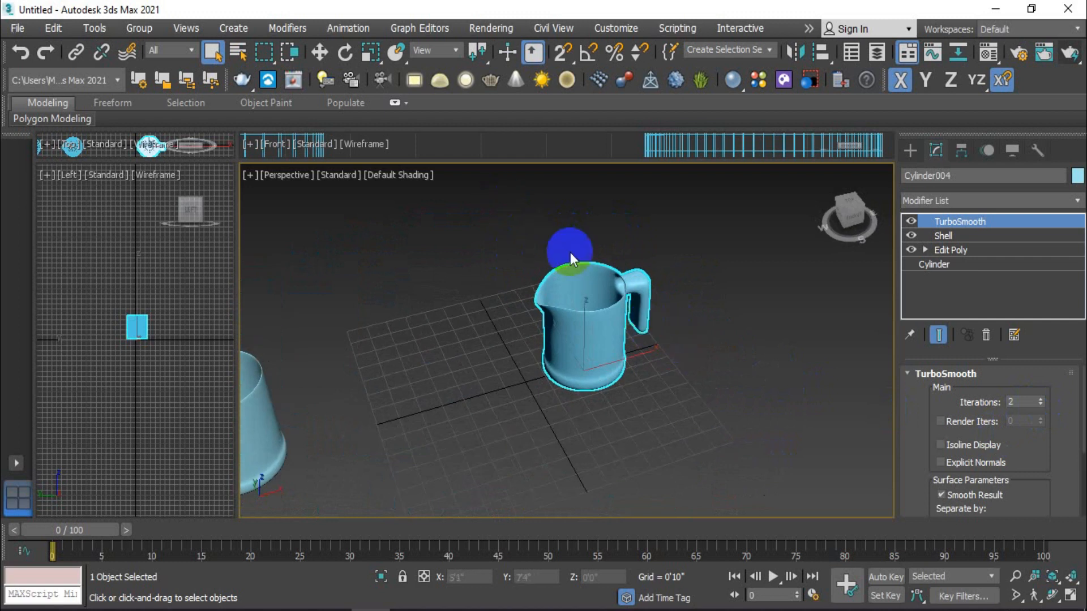
scroll(612, 307, "up", 4)
middle_click_drag(614, 314, 589, 301, "alt")
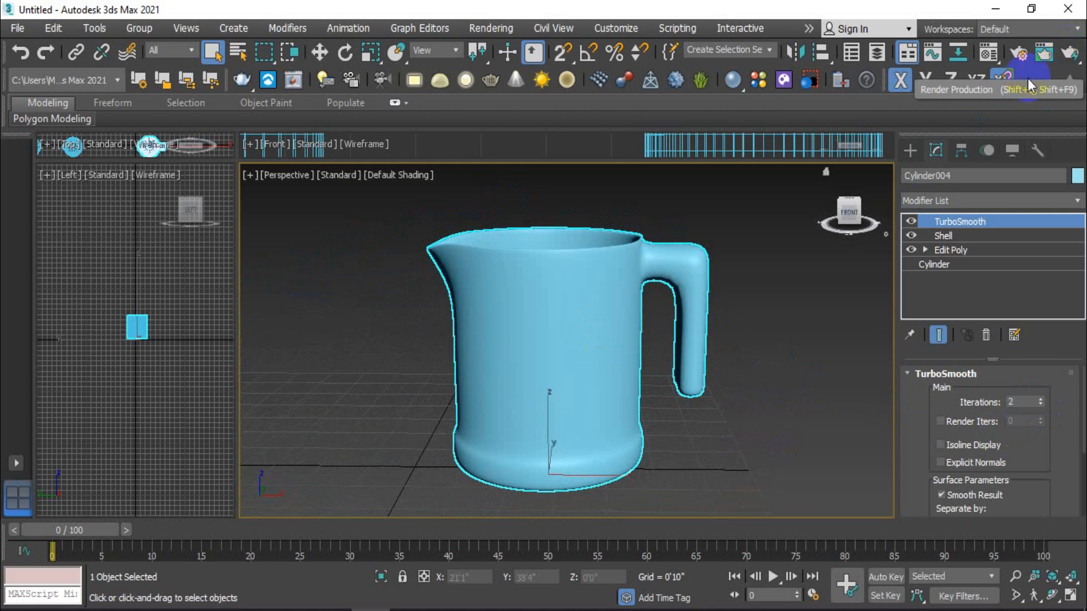
left_click(1071, 54)
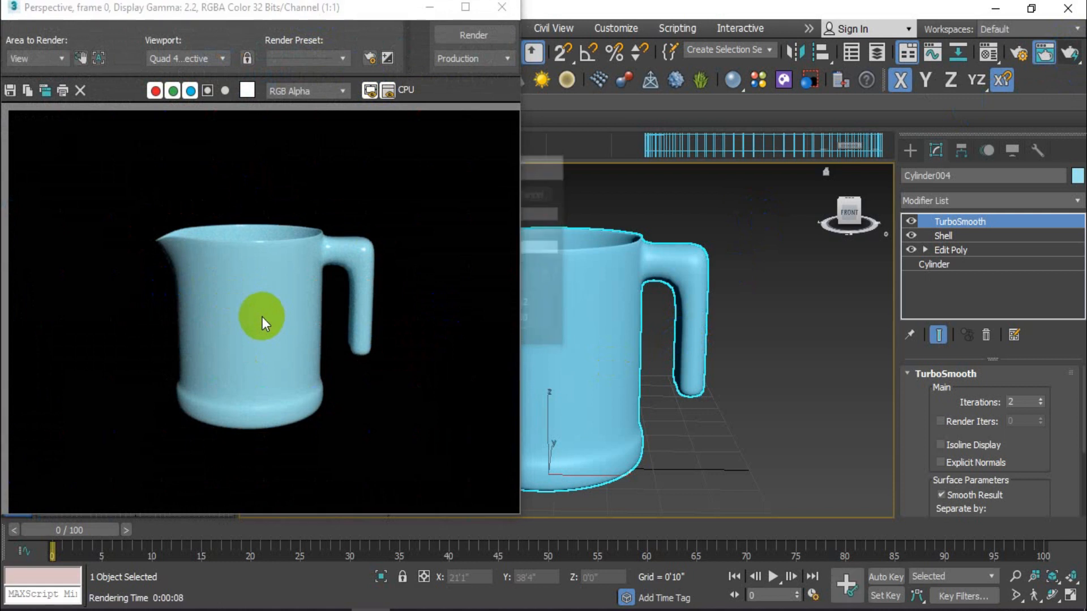
left_click(502, 7)
Open the Material Editor with the handled cup selected and pick the Wall Paint material sample
middle_click_drag(650, 401, 655, 391, "alt")
left_click(592, 288)
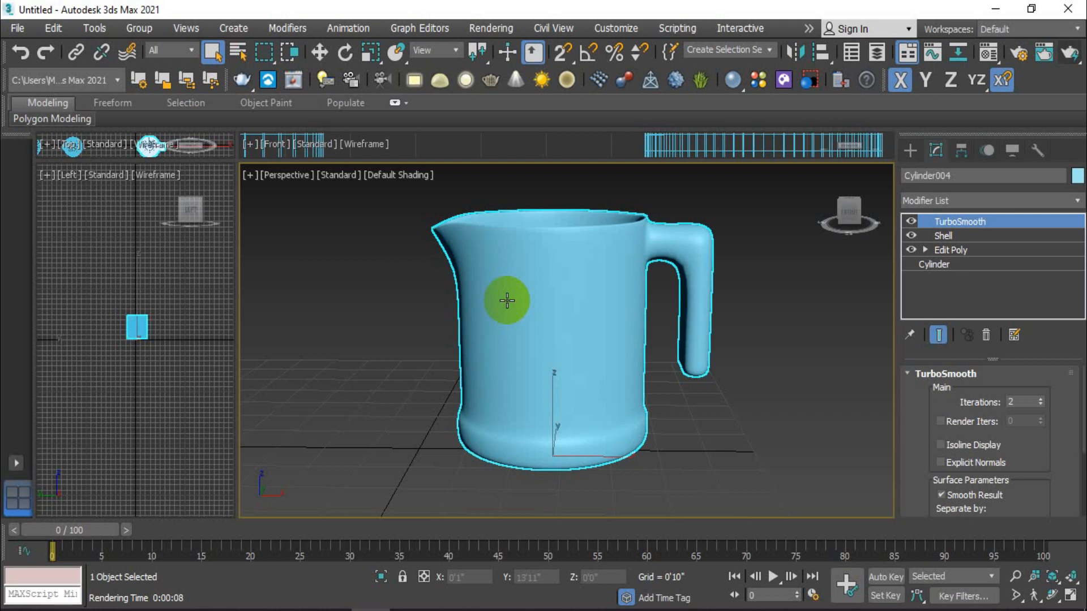
key("m")
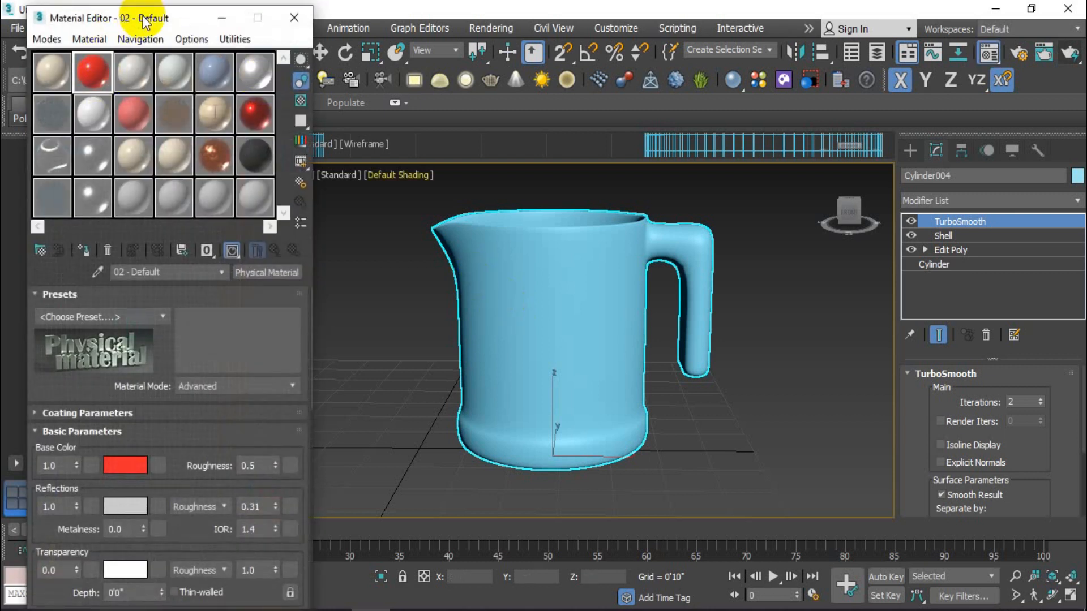
left_click(131, 69)
mouse_move(134, 120)
left_mouse_down()
mouse_move(388, 255)
mouse_move(579, 316)
left_mouse_up()
left_click(130, 109)
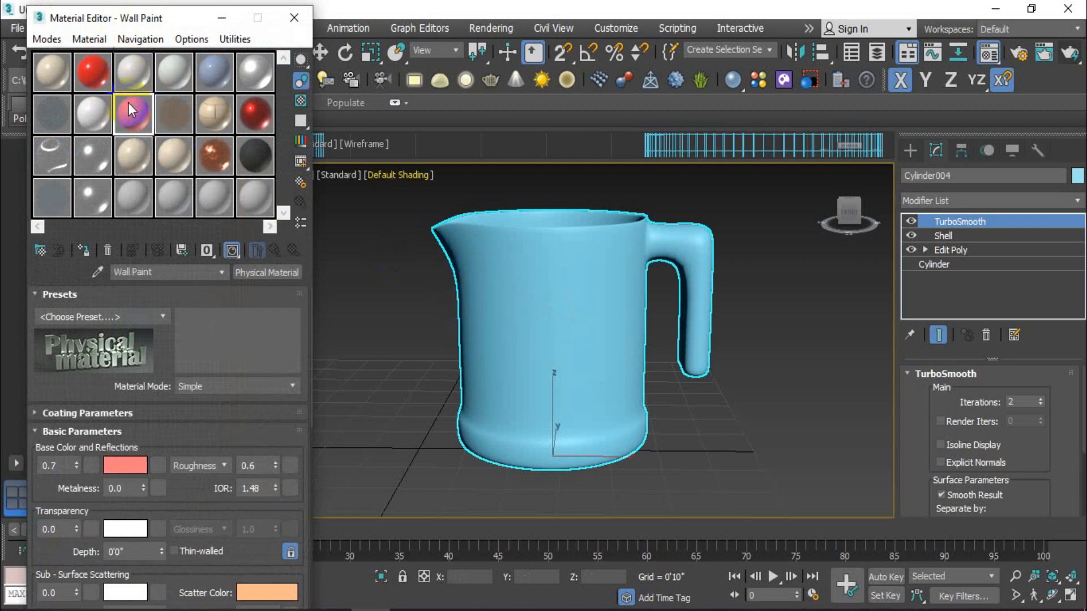
Switch the Material Editor to Slate mode and return it to Compact mode
left_click(47, 38)
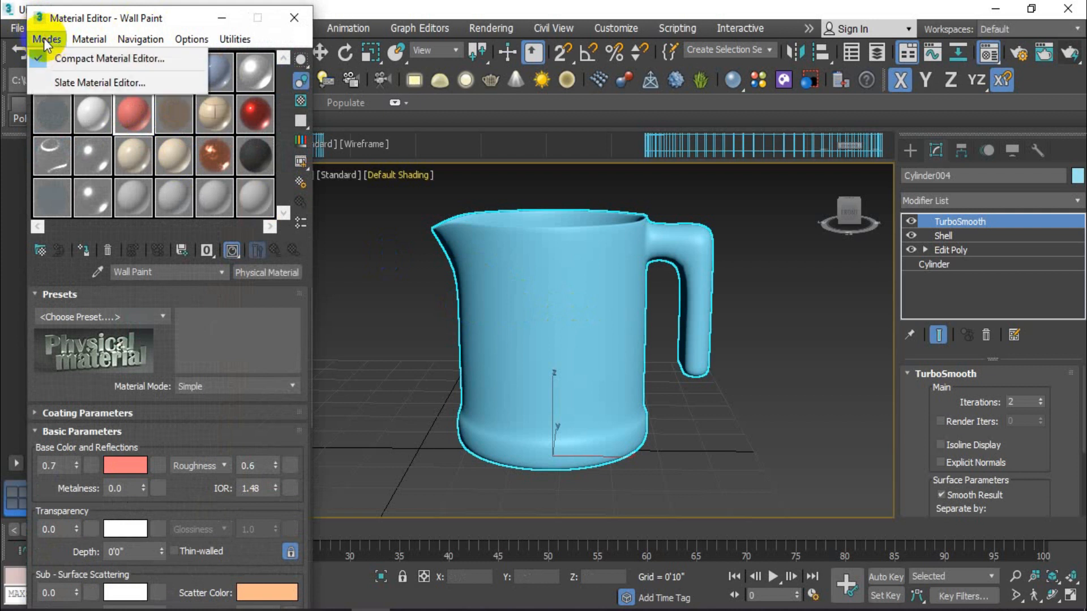
left_click(138, 80)
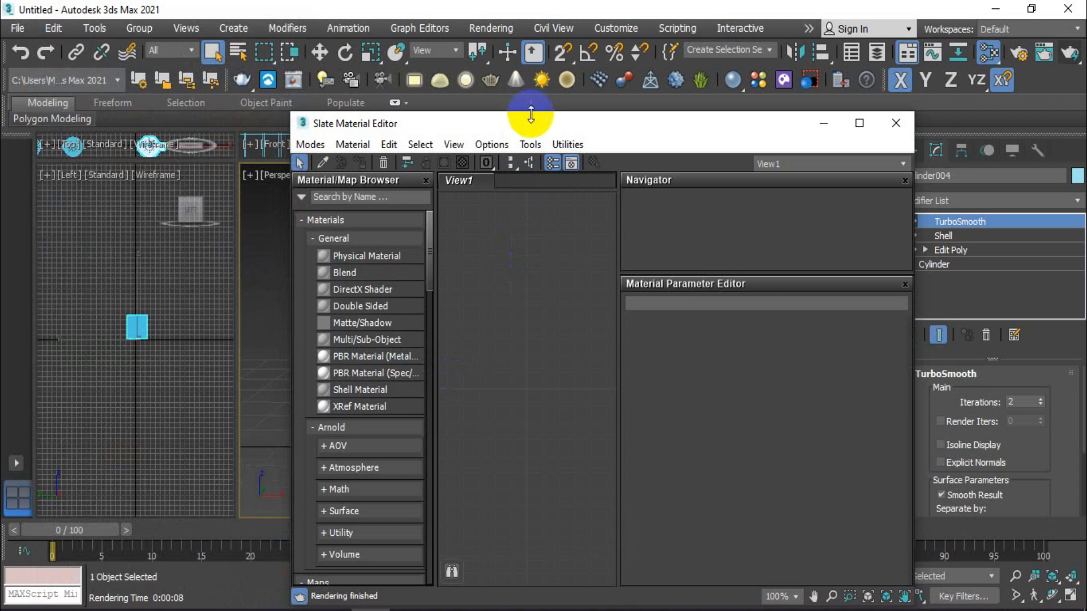
left_click_drag(545, 124, 521, 128)
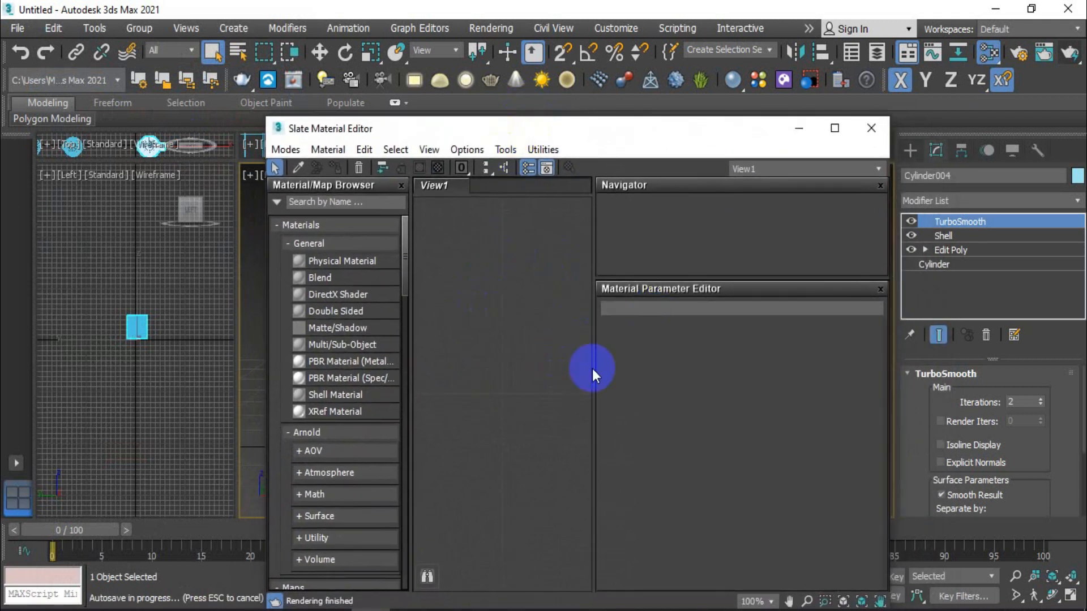
left_click(286, 151)
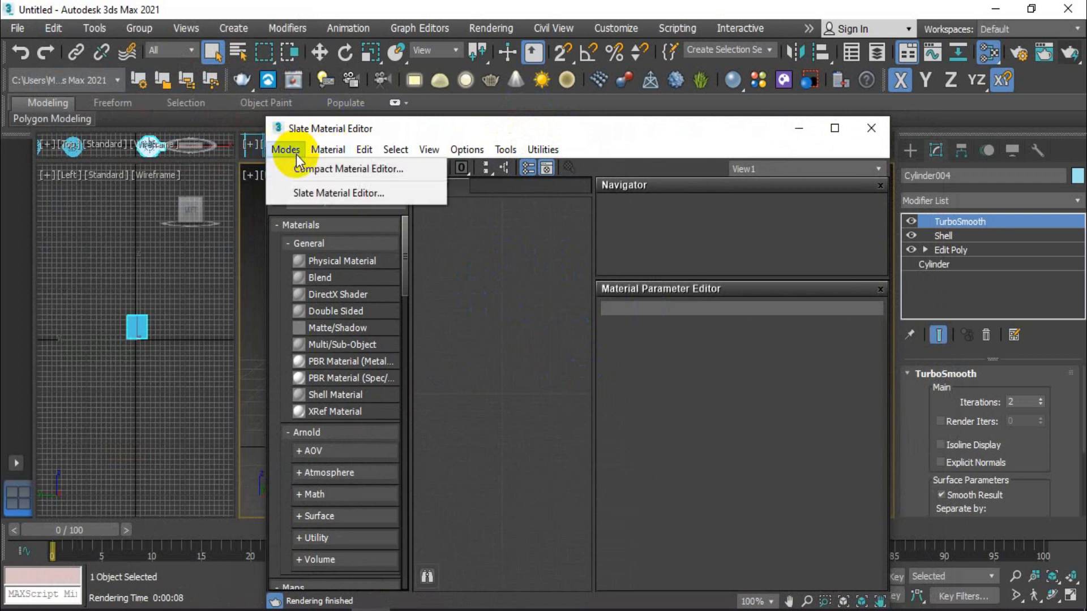
left_click(340, 170)
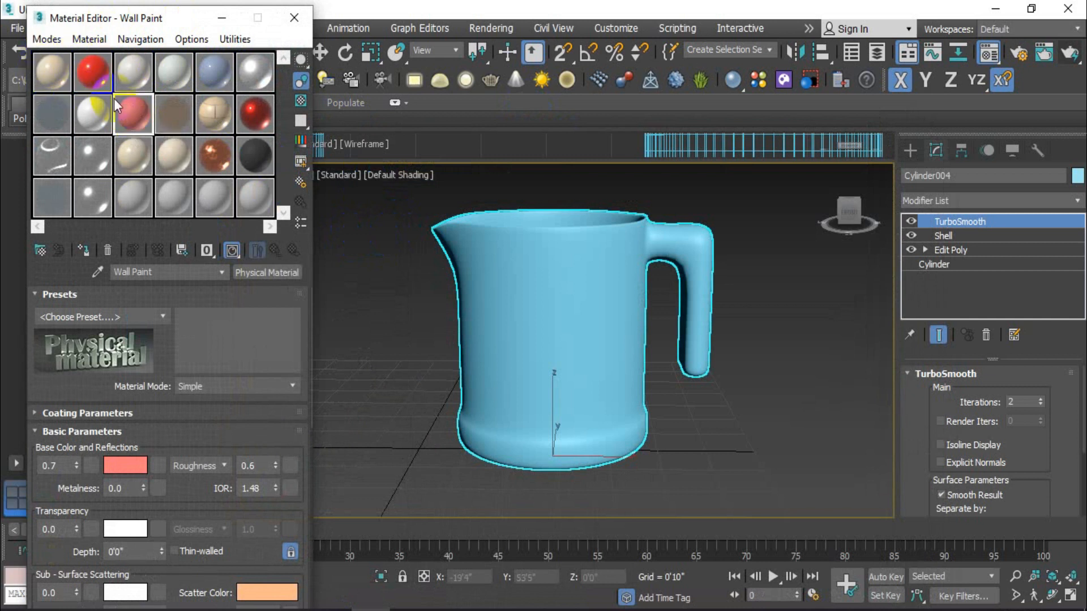
Assign the red 02 - Default material to the handled cup, close the Material Editor and deselect the cup
left_click(89, 71)
left_click_drag(90, 66, 564, 318)
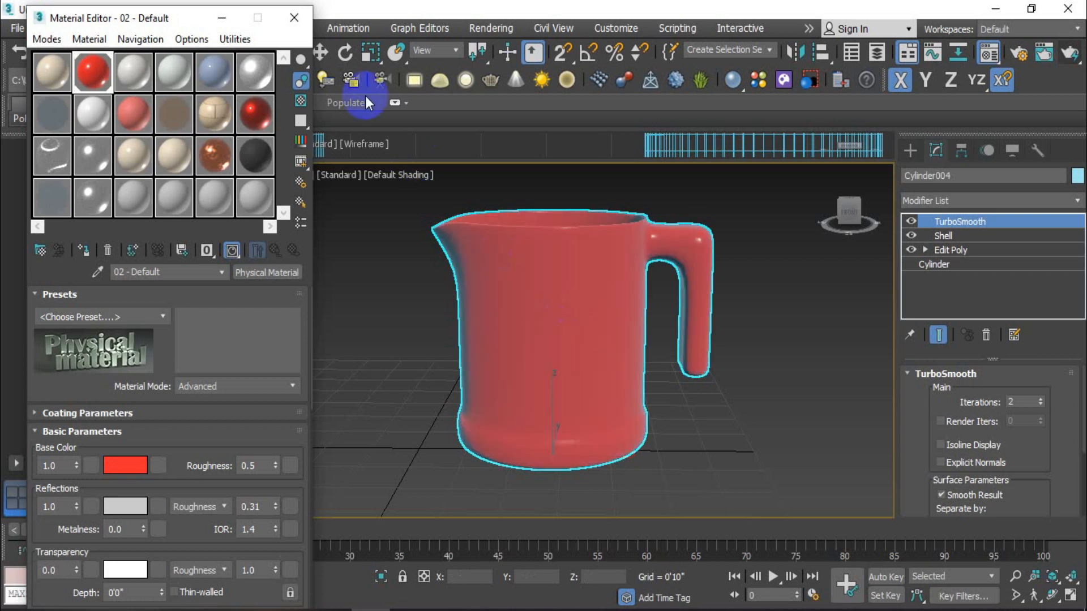
left_click(298, 26)
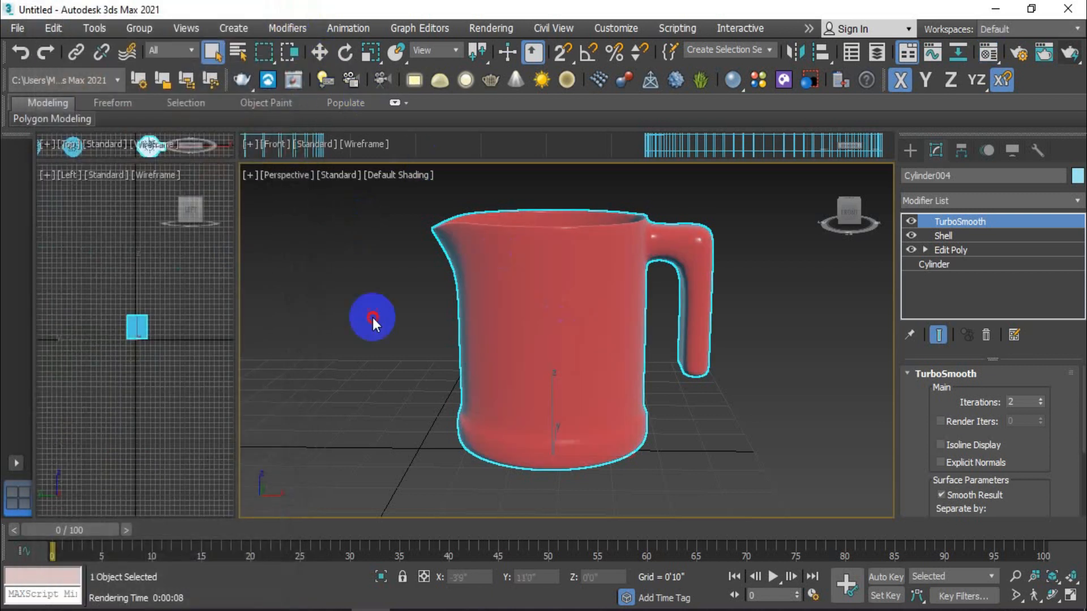
left_click(373, 318)
Render the perspective view of the red cup and close the rendered frame
mouse_move(589, 311)
middle_mouse_down("alt")
mouse_move(597, 376)
mouse_move(575, 303)
middle_mouse_up("alt")
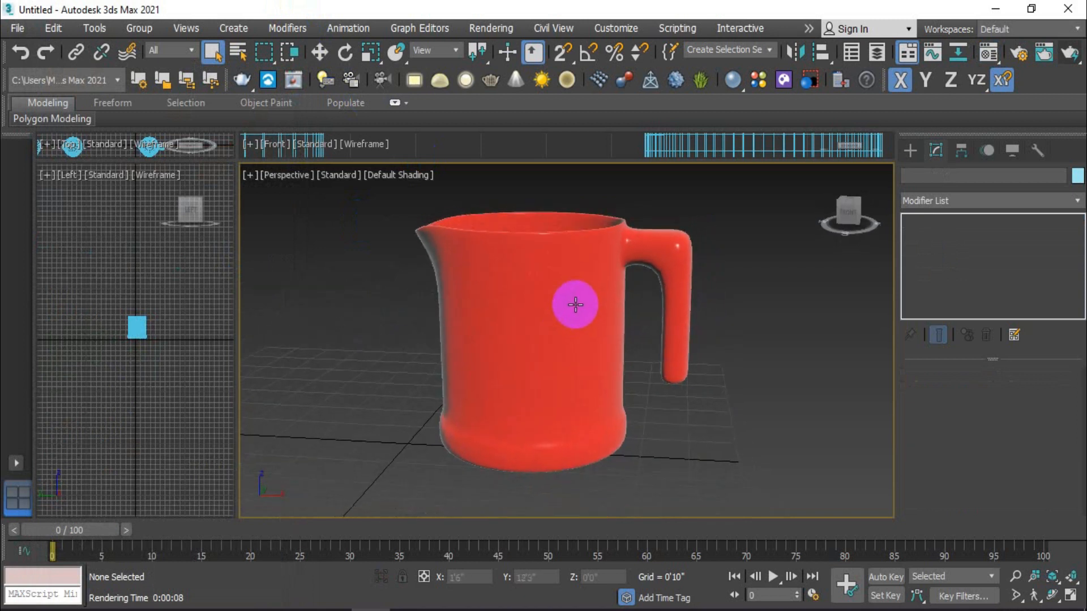
left_click(1072, 55)
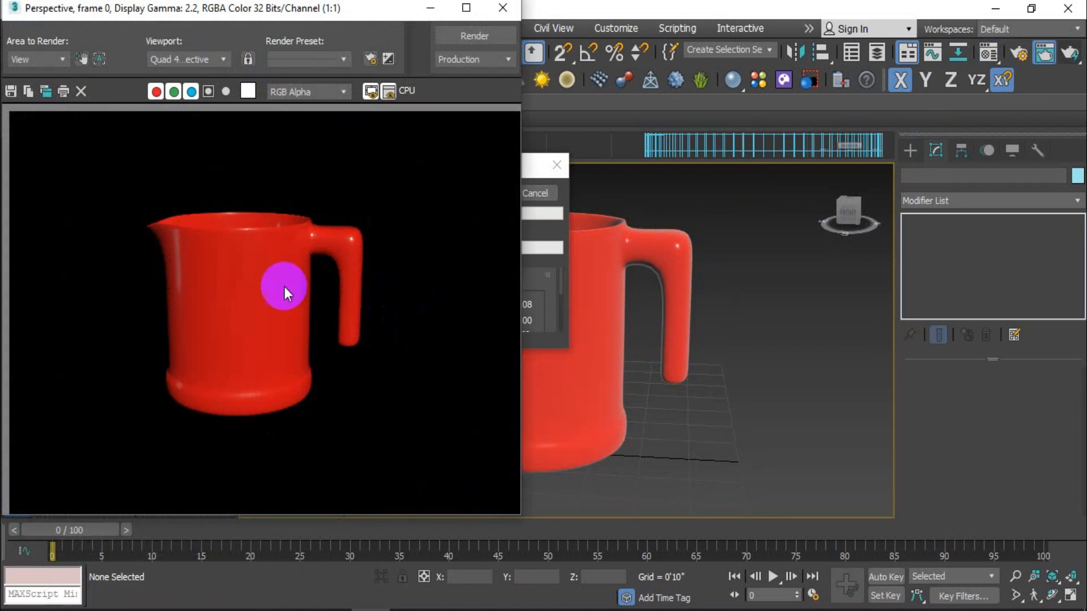
scroll(256, 278, "up", 2)
scroll(256, 278, "down", 2)
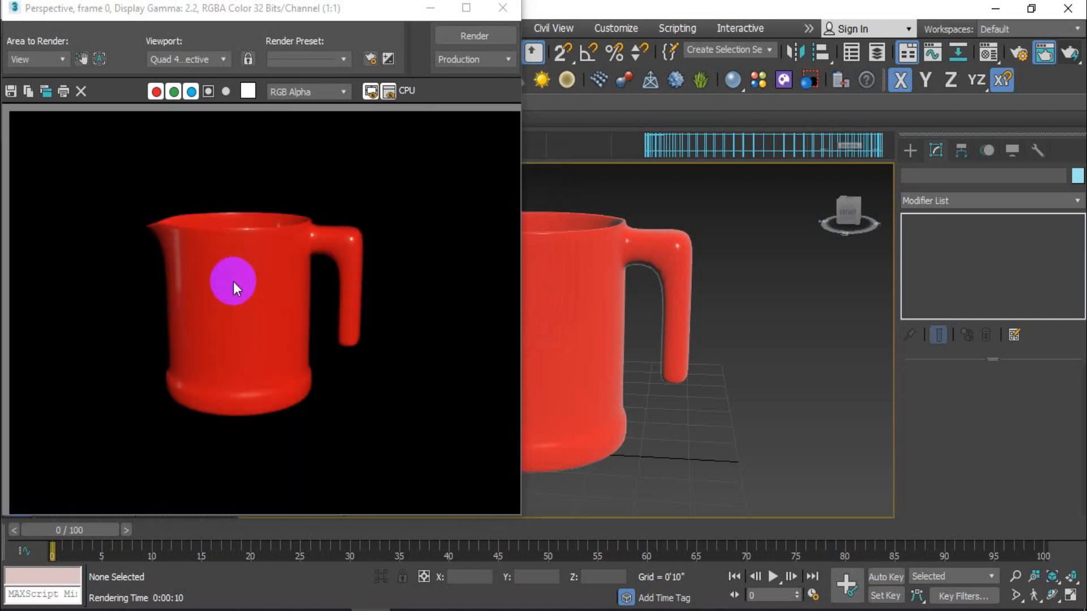
left_click(501, 8)
Move the red cup along the X axis, off the grid and away from the blue cups
scroll(582, 288, "down", 6)
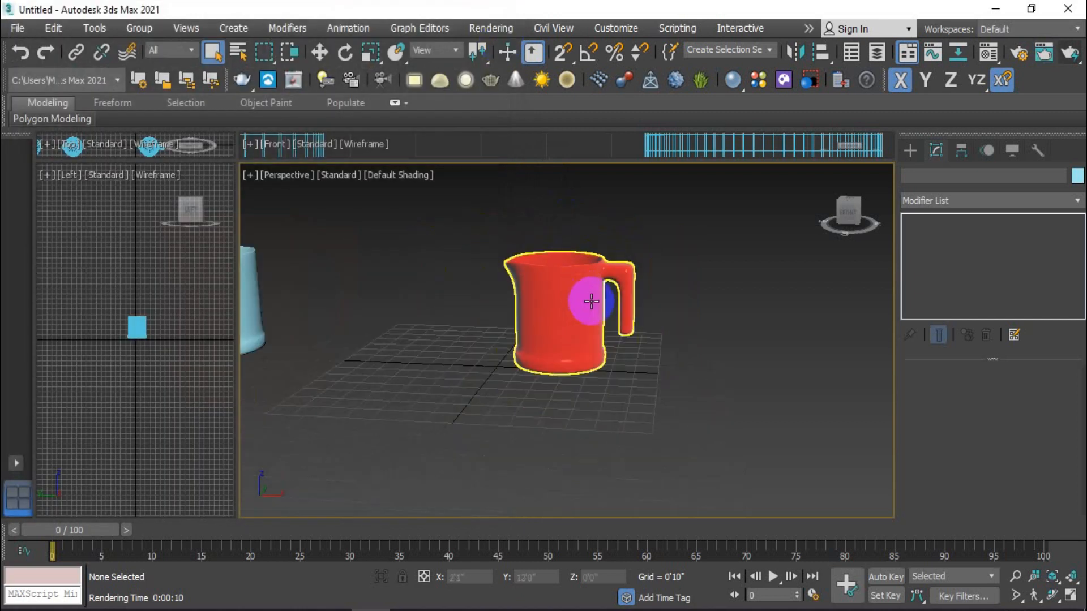
scroll(604, 373, "up", 3)
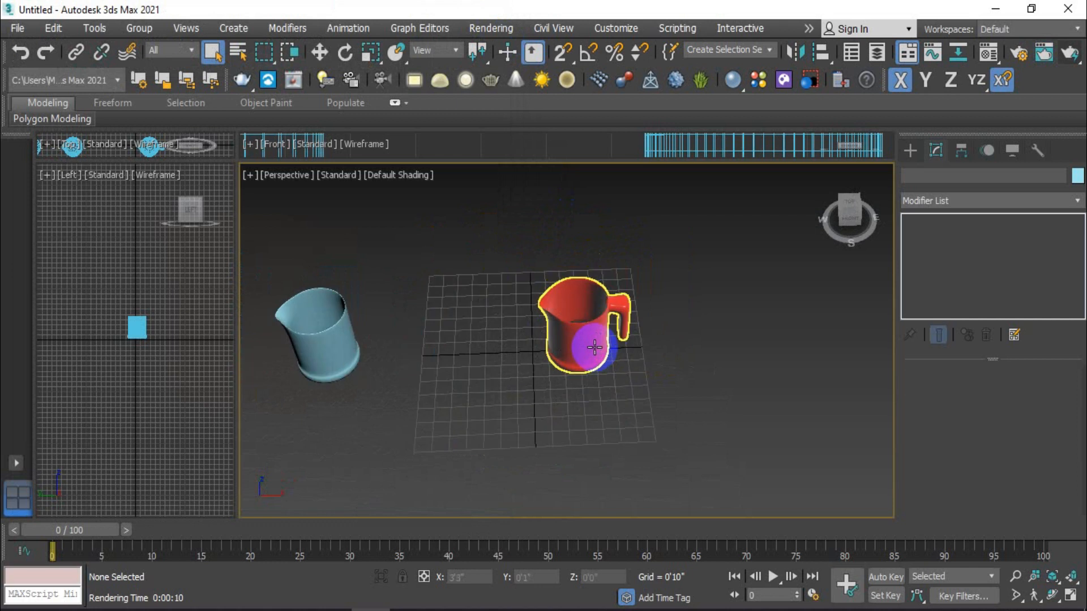
left_click(595, 348)
left_click(320, 52)
left_click_drag(622, 346, 842, 339)
Copy the blue spouted cup along the X axis to the centre of the grid and zoom to the copy
left_click(360, 334)
left_click_drag(374, 366, 560, 363, "shift")
left_click(529, 389)
key("z")
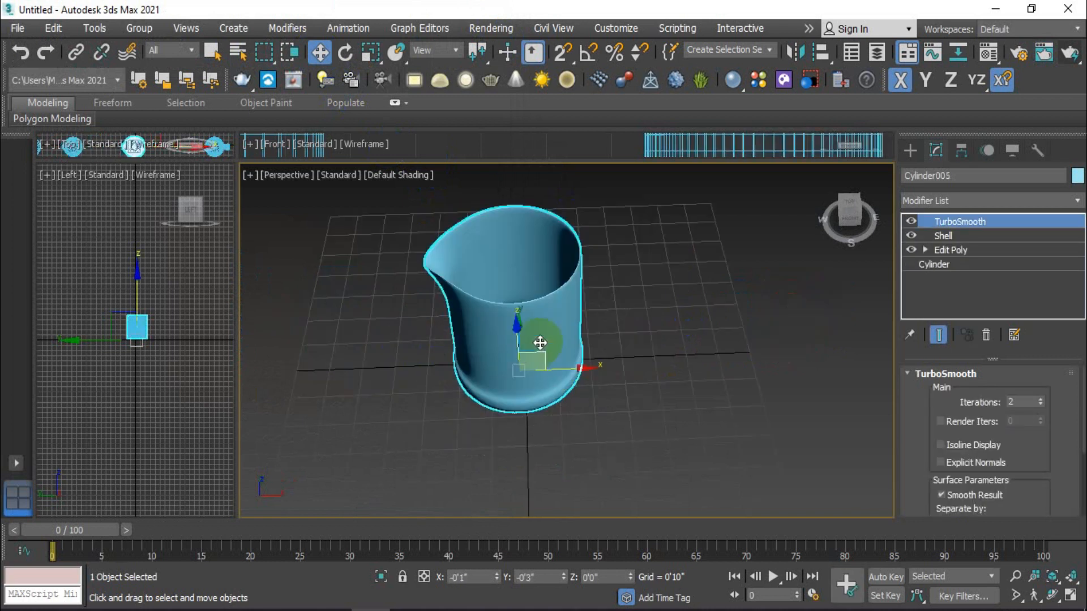
Examine the copied blue cup and the row of cups around it from several angles
left_click(634, 320)
middle_click_drag(608, 331, 620, 314, "alt")
left_click(533, 311)
scroll(533, 312, "down", 3)
middle_click_drag(532, 312, 560, 327, "alt")
scroll(597, 304, "up", 3)
scroll(670, 335, "down", 5)
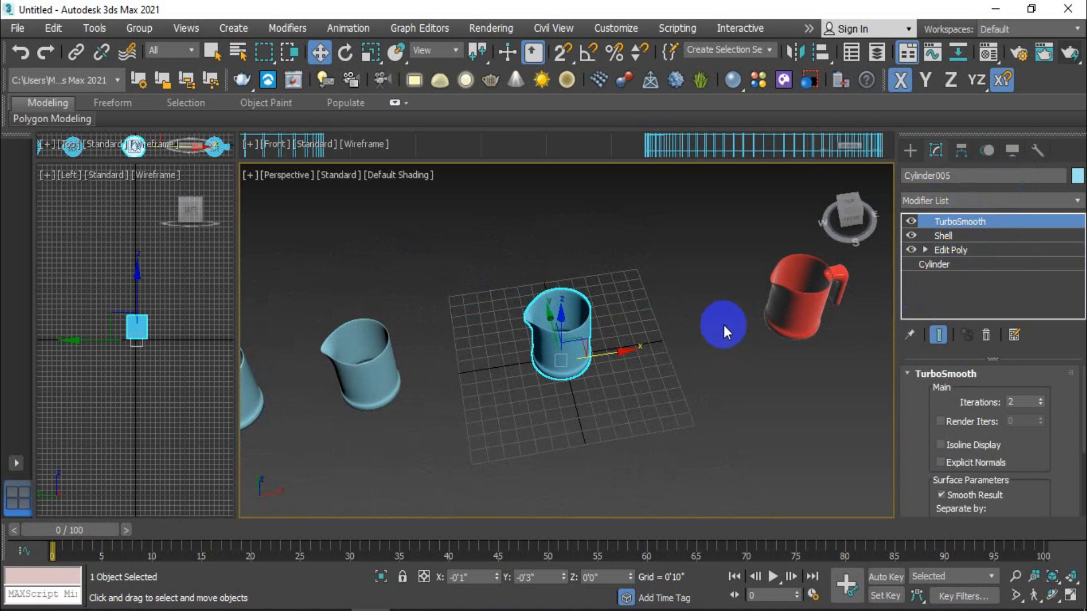
scroll(615, 352, "down", 2)
middle_click_drag(615, 352, 594, 354)
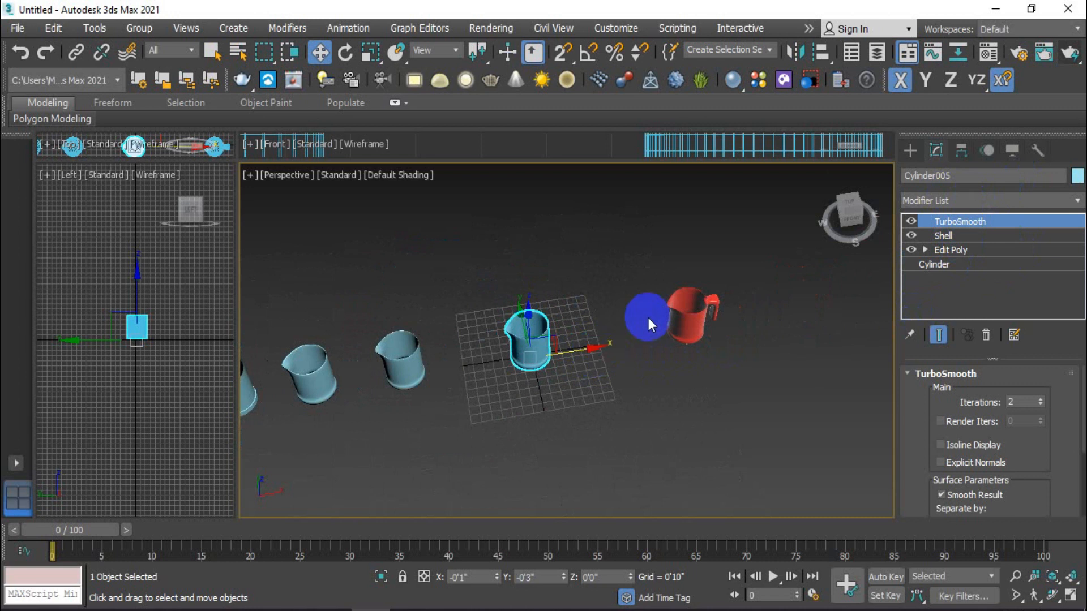
Create a box about 2'3" long, 2'2" wide and 2'2" high on the handle side of the red cup
left_click(911, 152)
middle_click_drag(719, 340, 546, 343)
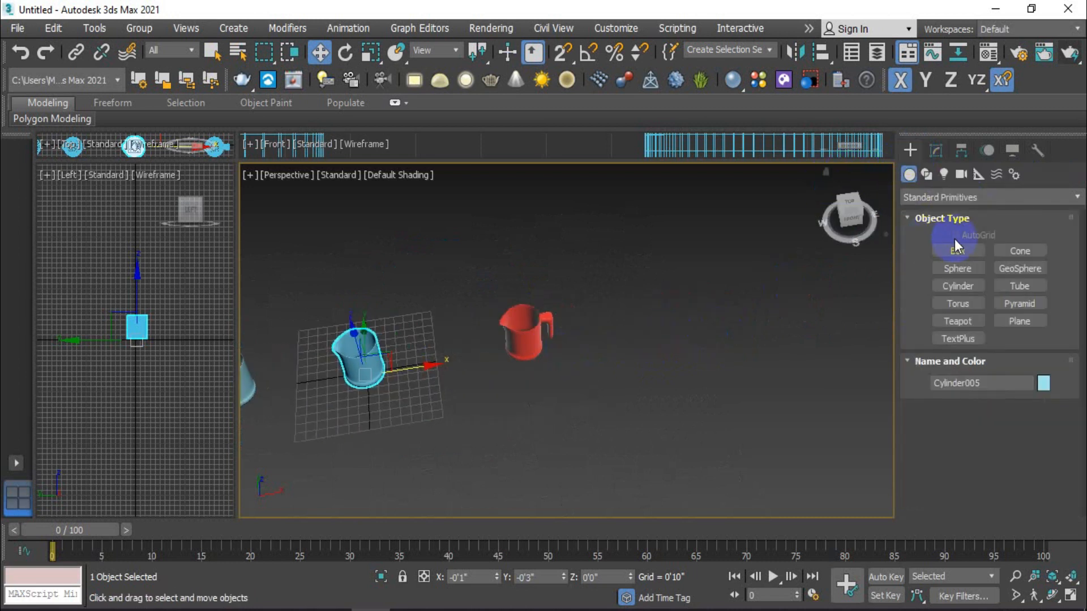
left_click(951, 251)
scroll(679, 318, "up", 2)
left_click_drag(658, 319, 703, 344)
left_click(703, 314)
scroll(702, 311, "up", 2)
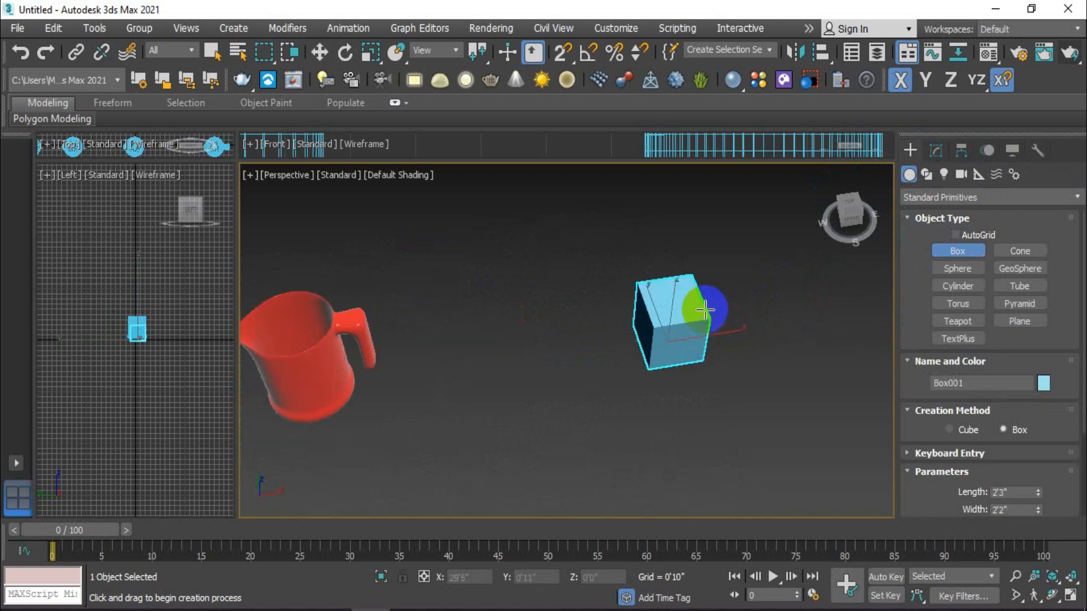
Add a Push modifier to the box and zoom to it
left_click(936, 150)
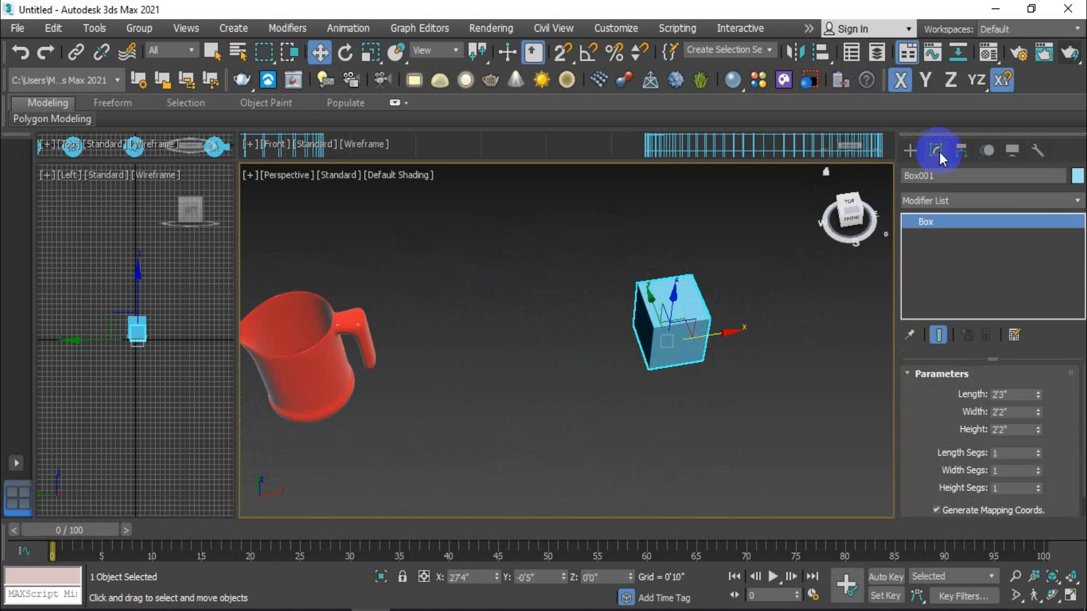
left_click(1003, 208)
scroll(947, 405, "down", 3)
scroll(947, 405, "down", 6)
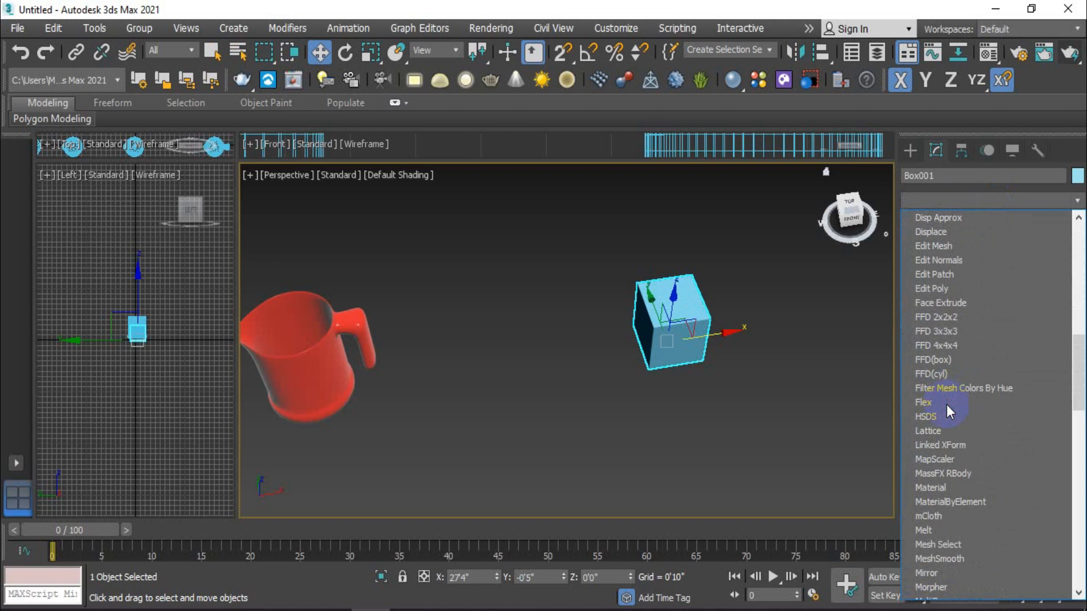
scroll(947, 406, "down", 10)
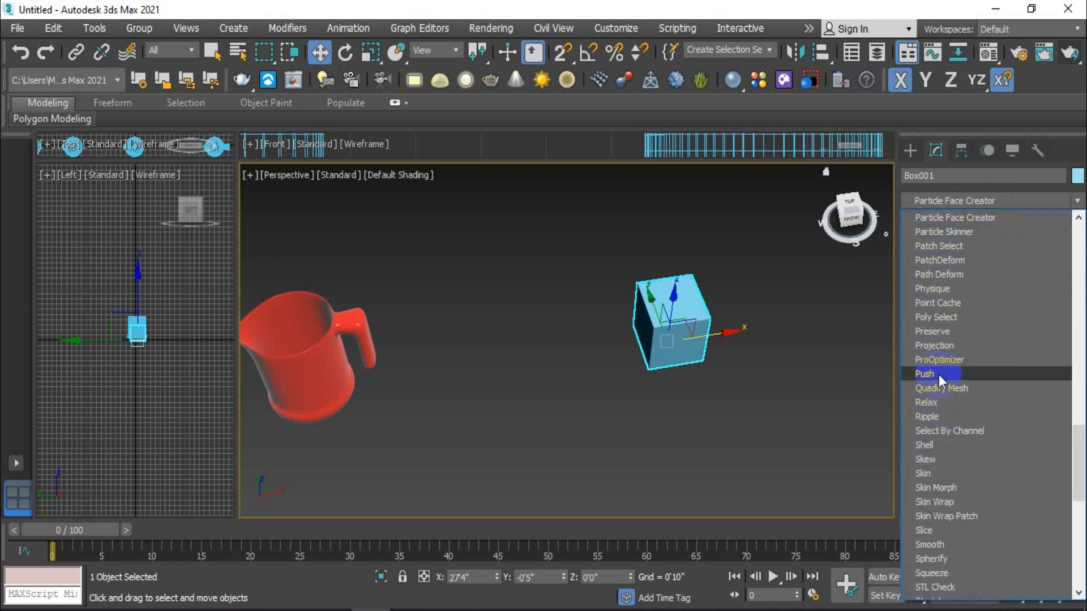
left_click(947, 375)
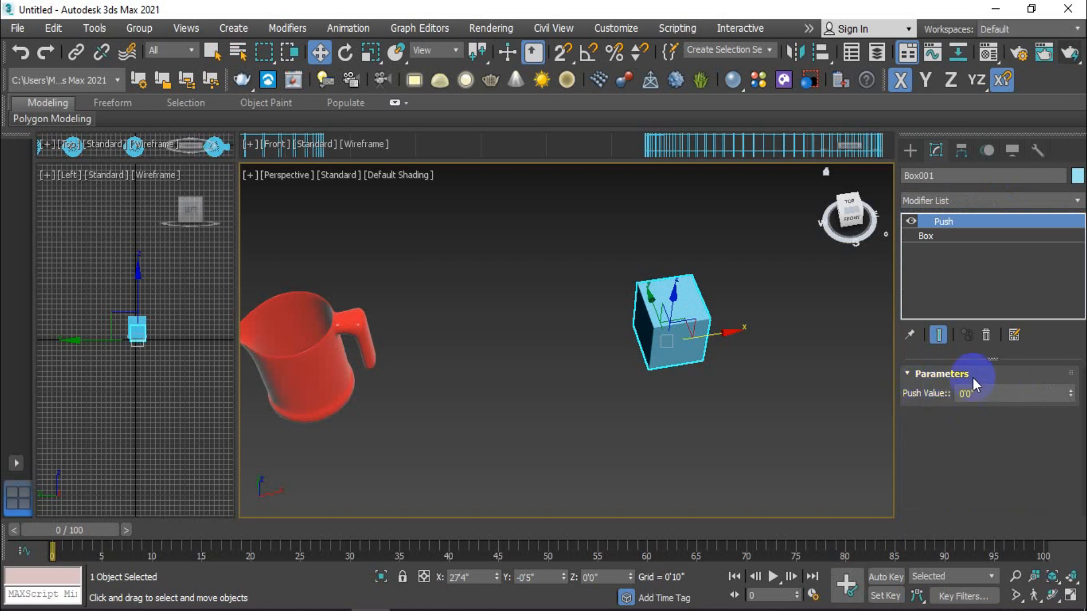
key("z")
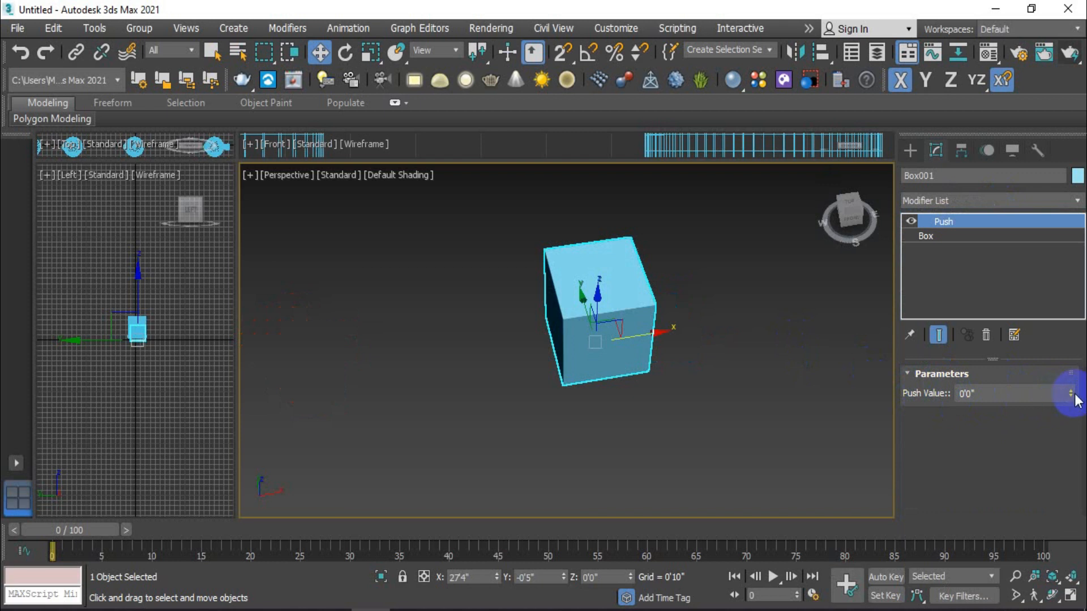
Push the box's faces outward, trying push values of 1'8" and 2'3" and ending at 2'2"
left_click_drag(1070, 391, 1071, 177)
scroll(667, 349, "down", 4)
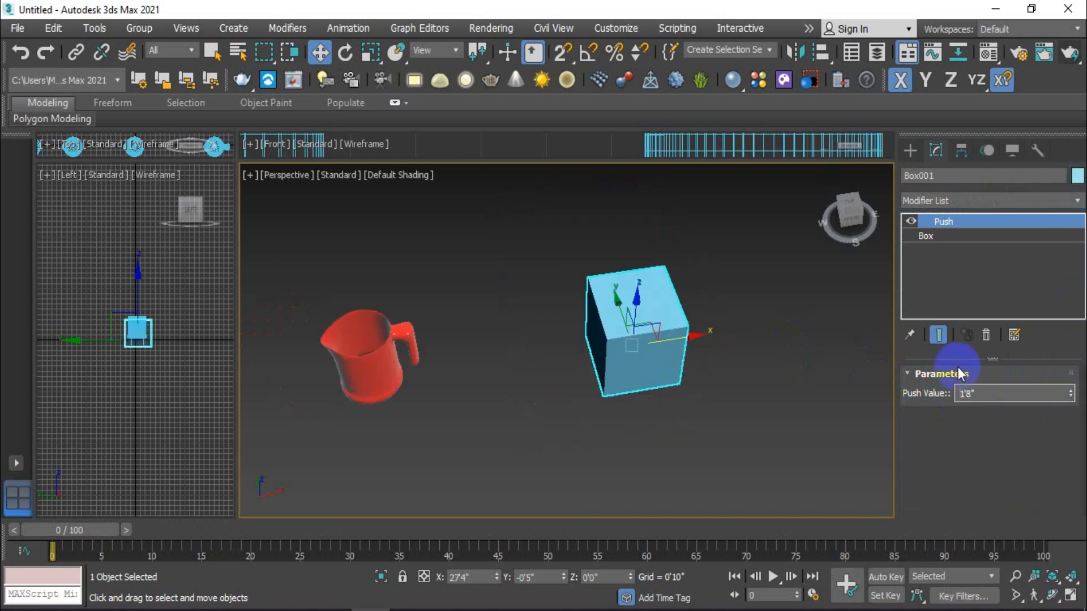
left_click_drag(1070, 396, 1068, 333)
scroll(643, 364, "up", 3)
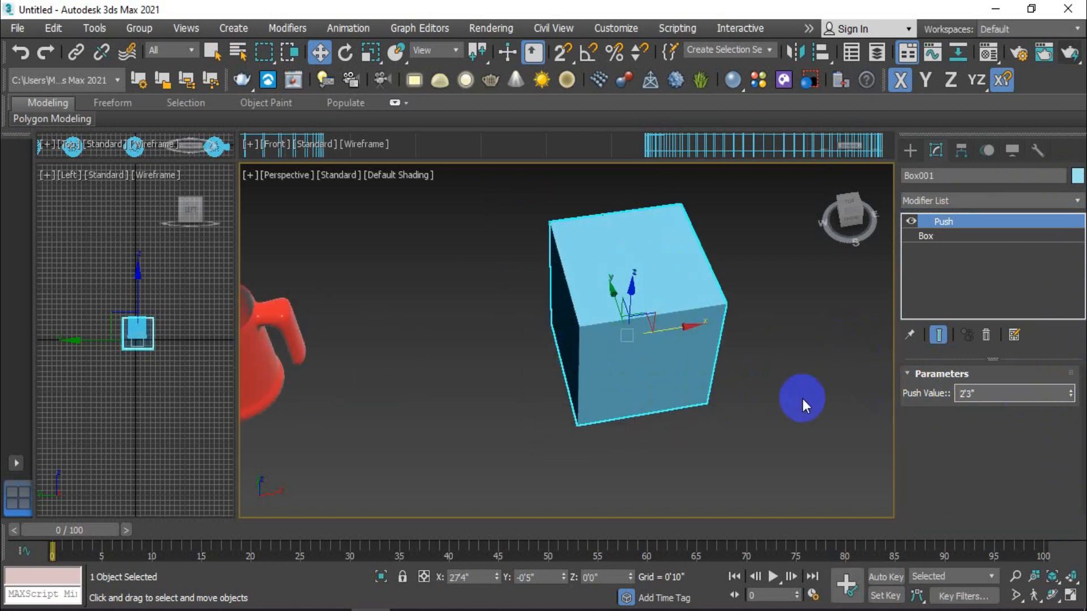
scroll(801, 393, "down", 3)
left_click_drag(1074, 400, 1059, 326)
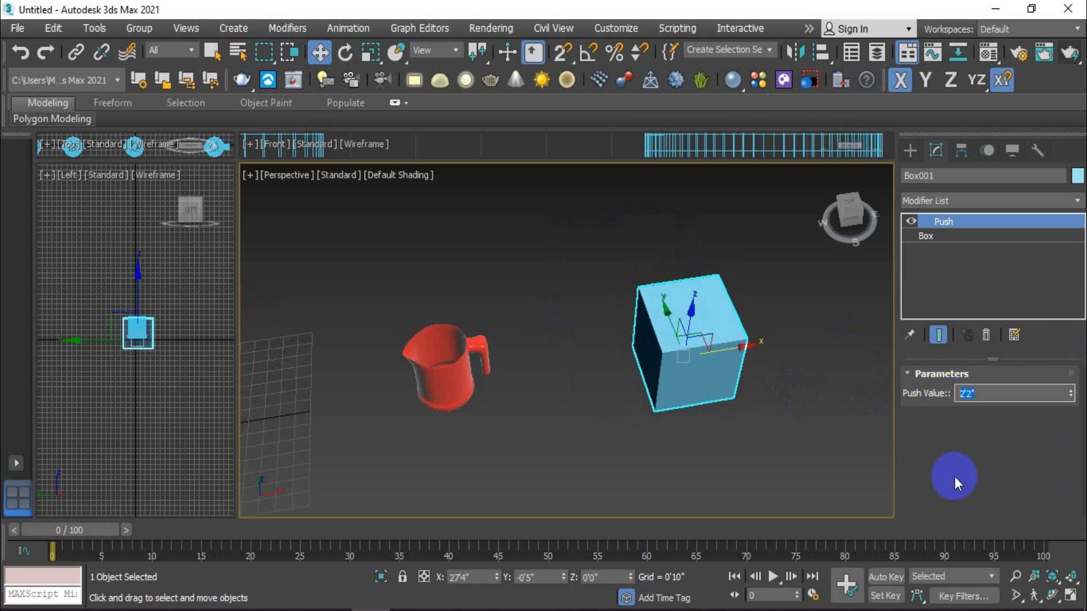
Try push values of 5'0" and 1'0" on the box beside the red cup
type("5")
key("Return")
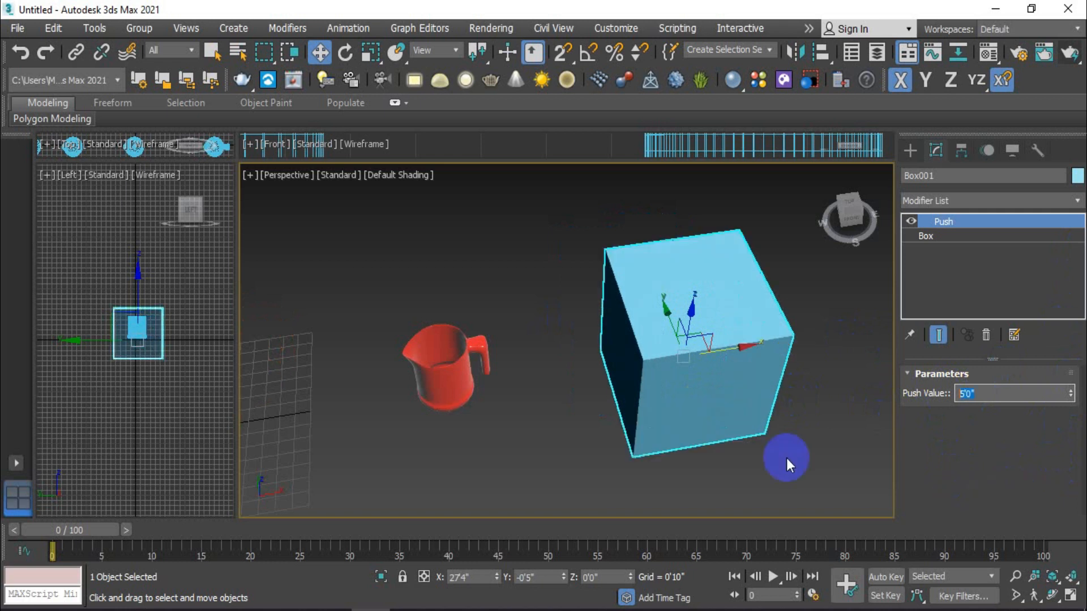
scroll(787, 457, "down", 2)
type("1")
key("Return")
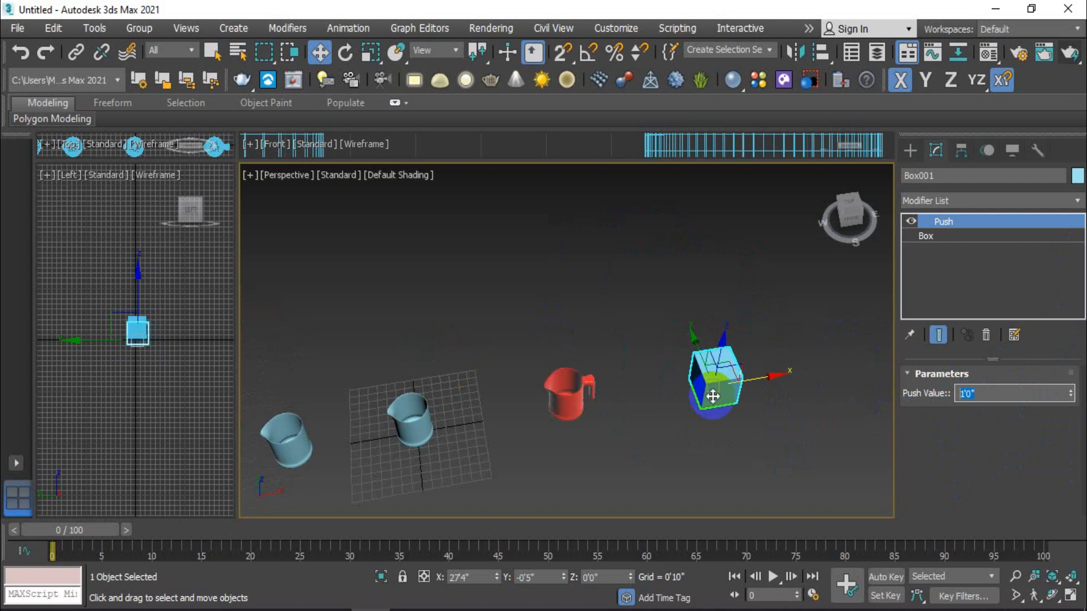
scroll(730, 401, "up", 2)
Delete the pushed box, and select and zoom to the blue cup standing on the grid
left_click(721, 383)
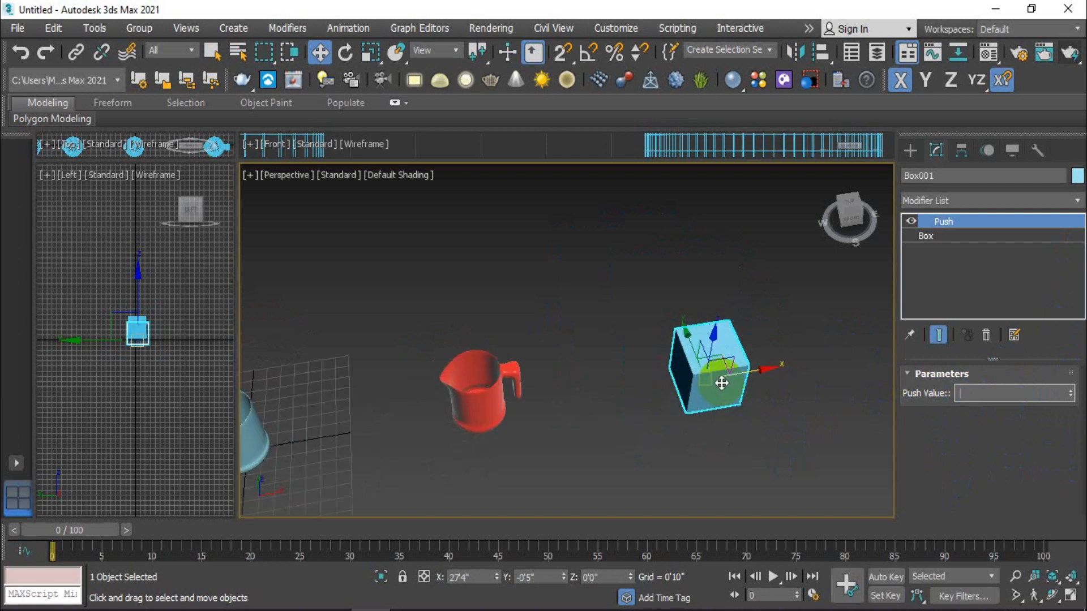
left_click(910, 150)
key("z")
left_click(604, 380)
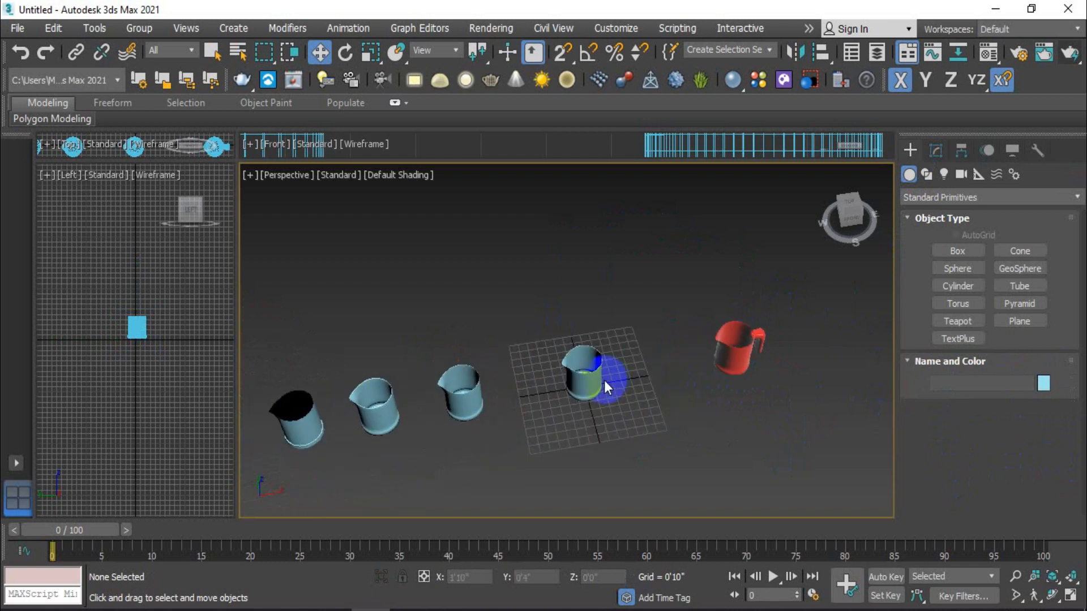
key("z")
scroll(562, 380, "down", 2)
left_click(212, 52)
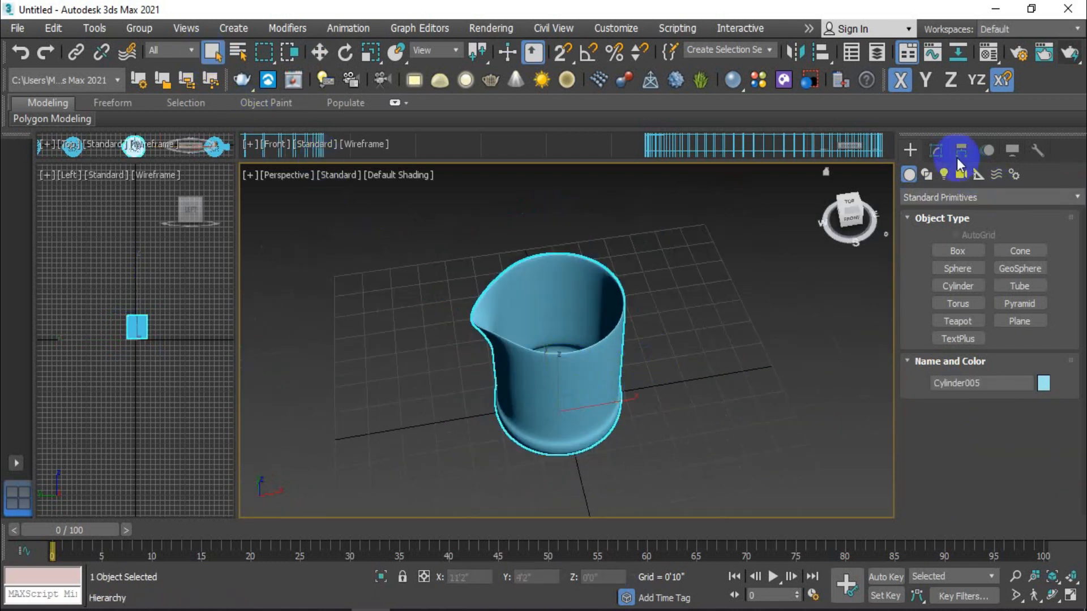
Add a Push modifier to the blue cup, above its TurboSmooth modifier
left_click(937, 151)
left_click(1011, 203)
scroll(976, 428, "down", 20)
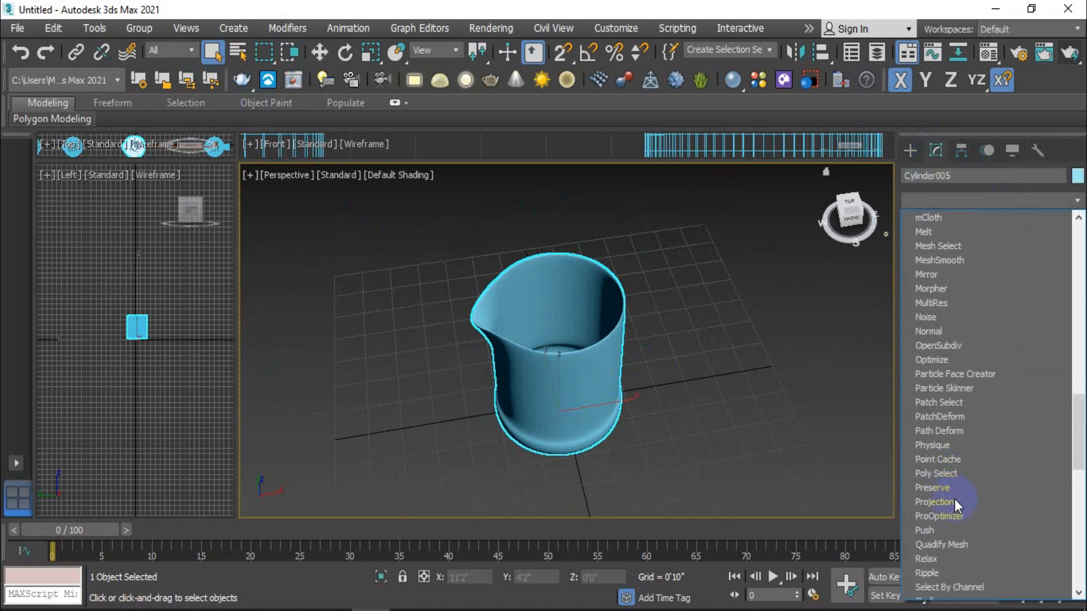
scroll(986, 315, "down", 6)
scroll(940, 511, "down", 8)
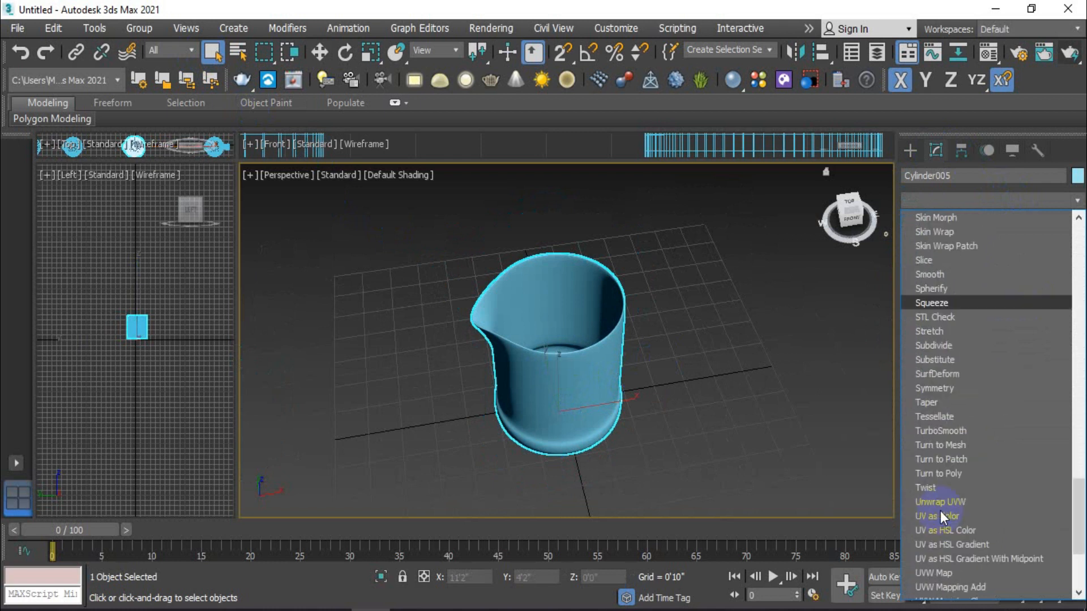
scroll(939, 512, "up", 10)
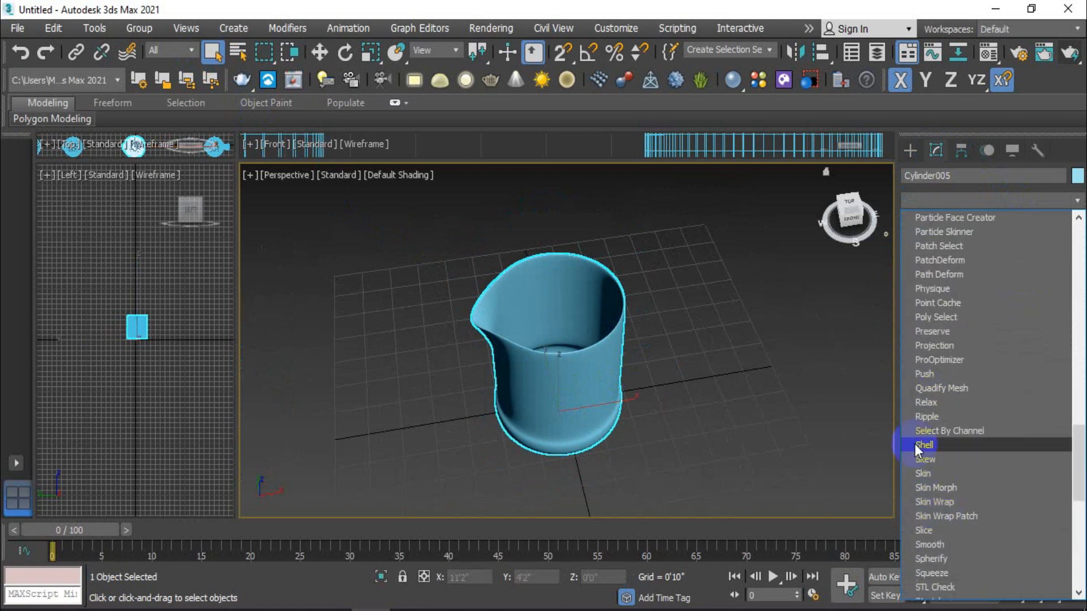
left_click_drag(1076, 460, 1076, 445)
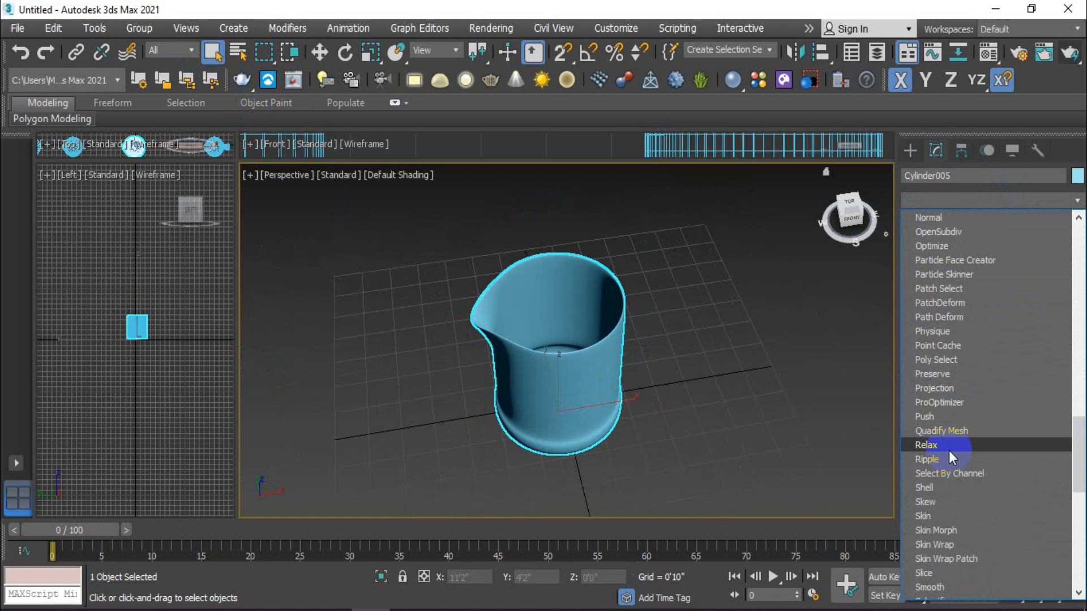
scroll(950, 453, "down", 1)
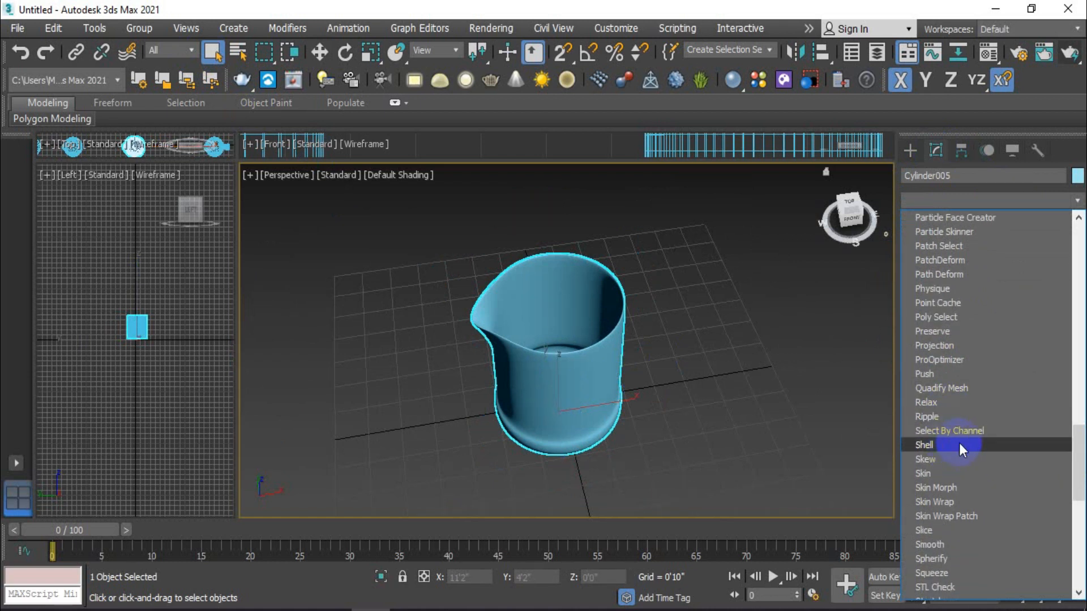
left_click(950, 372)
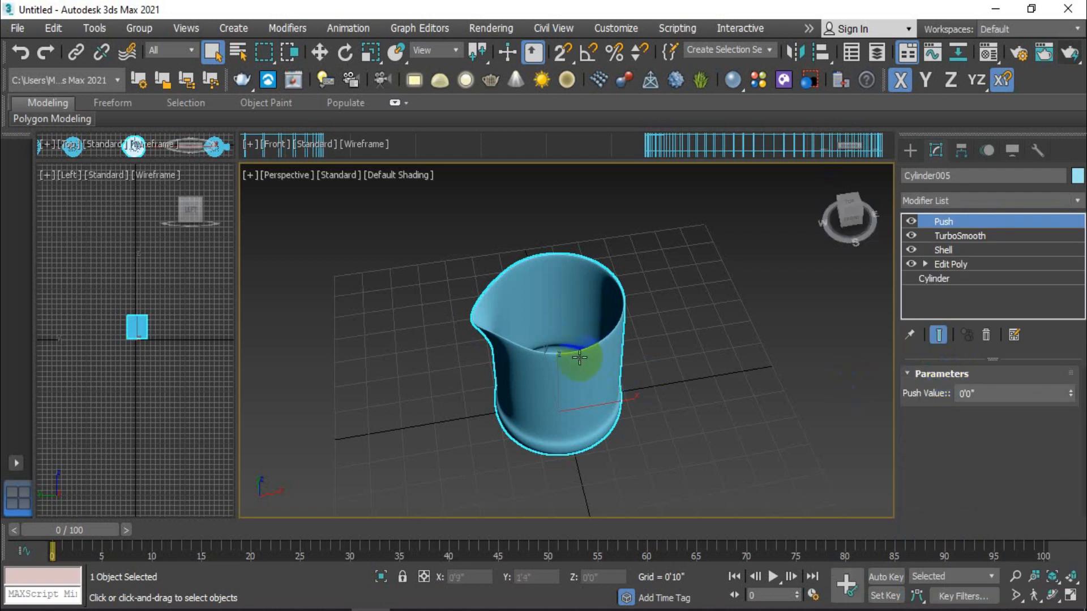
Increase the blue cup's push value slightly to thicken its wall, and compare it with the neighbouring unpushed cup
mouse_move(585, 339)
middle_mouse_down("alt")
mouse_move(577, 398)
mouse_move(524, 322)
mouse_move(571, 283)
mouse_move(643, 318)
mouse_move(636, 339)
mouse_move(621, 323)
mouse_move(591, 334)
middle_mouse_up("alt")
scroll(599, 309, "down", 2)
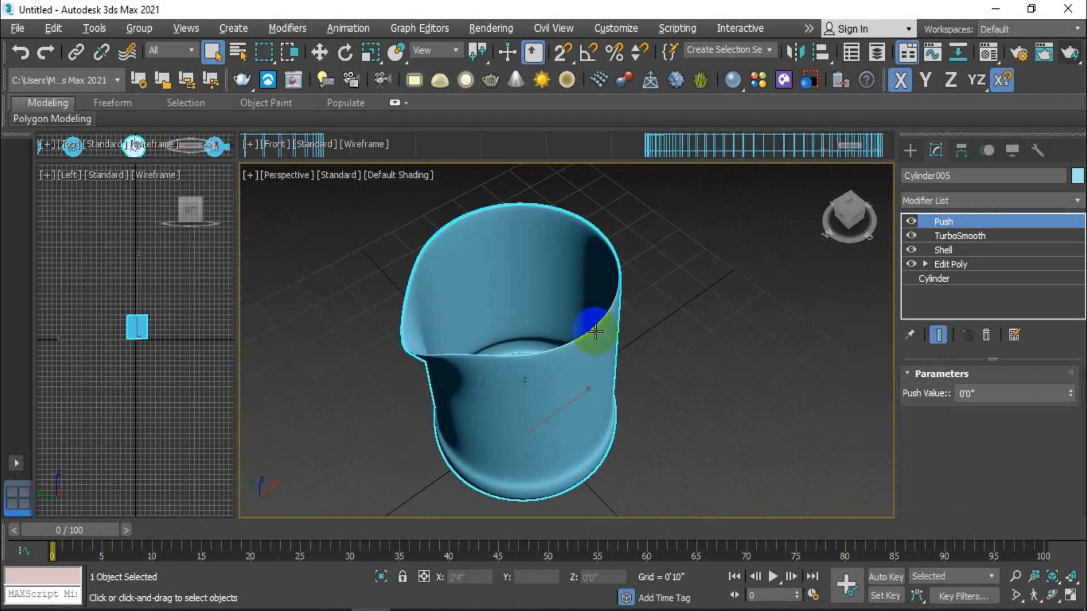
mouse_move(1069, 395)
left_mouse_down()
mouse_move(1068, 373)
mouse_move(1071, 383)
left_mouse_up()
mouse_move(656, 399)
middle_mouse_down("alt")
mouse_move(650, 405)
mouse_move(754, 368)
mouse_move(648, 432)
mouse_move(630, 402)
mouse_move(653, 413)
mouse_move(651, 401)
middle_mouse_up("alt")
scroll(630, 403, "down", 3)
scroll(315, 415, "up", 3)
middle_click_drag(319, 415, 356, 403)
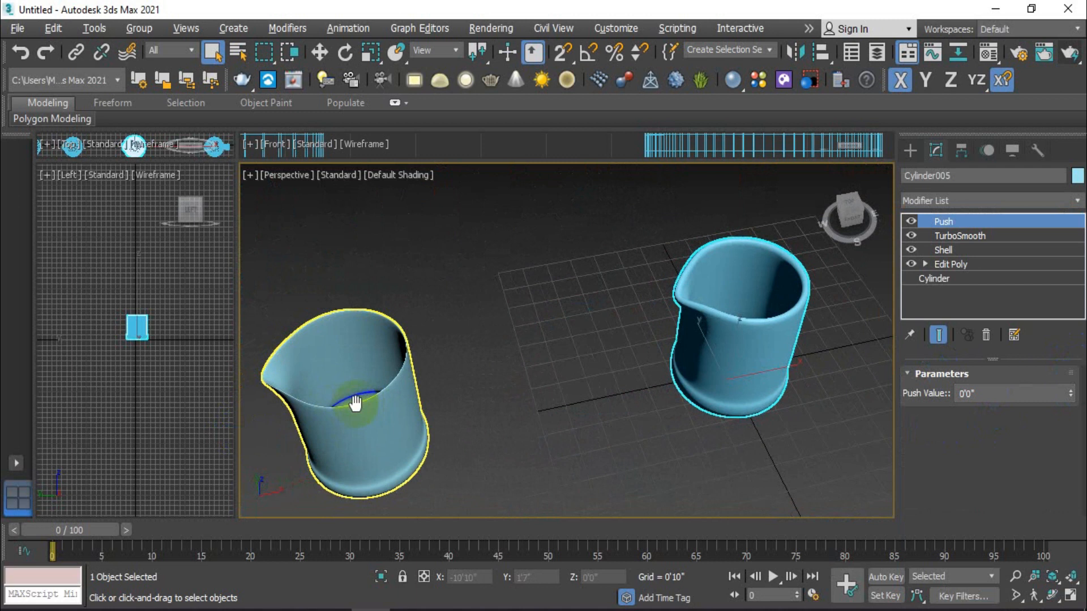
Make one independent copy of the pushed blue cup along X, between it and the red cup
middle_click_drag(765, 331, 583, 368)
left_click(319, 52)
mouse_move(542, 440)
left_mouse_down("shift")
mouse_move(704, 389)
mouse_move(750, 386)
left_mouse_up("shift")
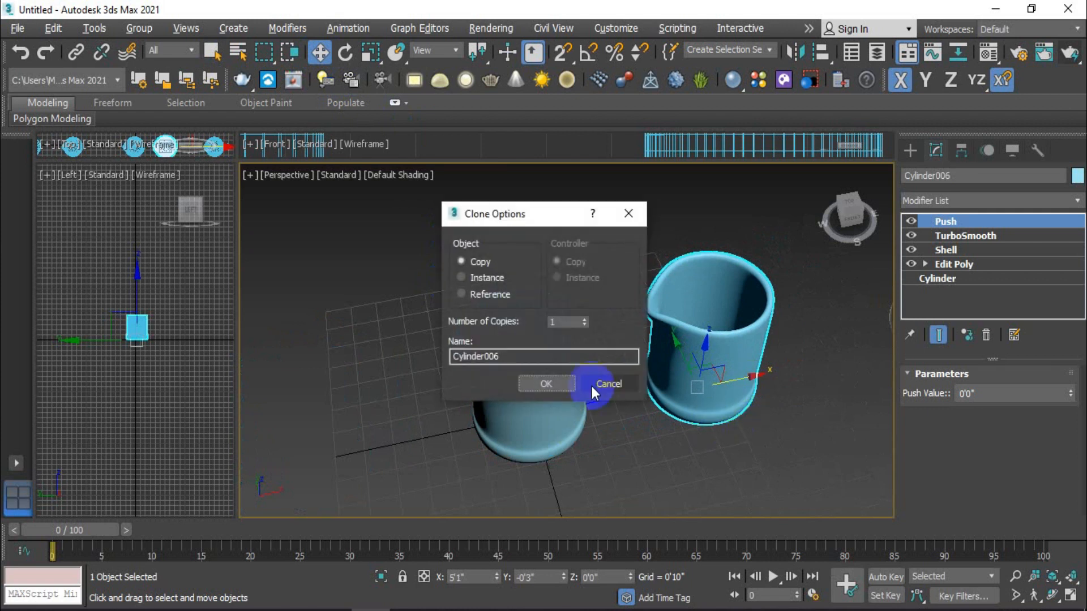
left_click(556, 384)
Delete the Push modifier from the copied cup and compare it with the pushed original
right_click(980, 221)
left_click(977, 245)
scroll(728, 335, "up", 3)
key("ctrl+d")
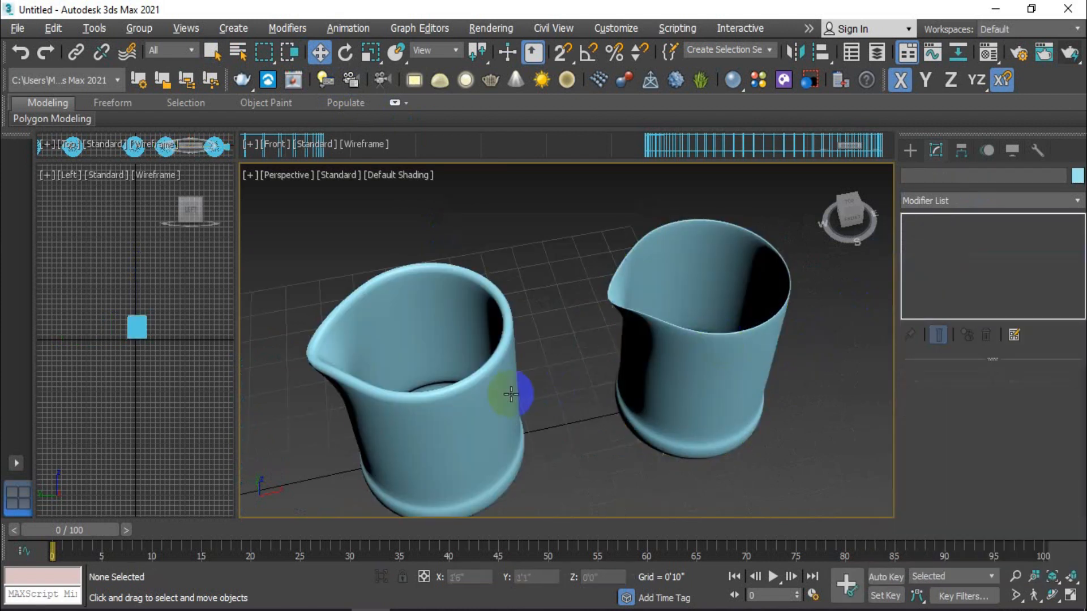
left_click(466, 387)
scroll(466, 386, "down", 3)
scroll(425, 398, "up", 3)
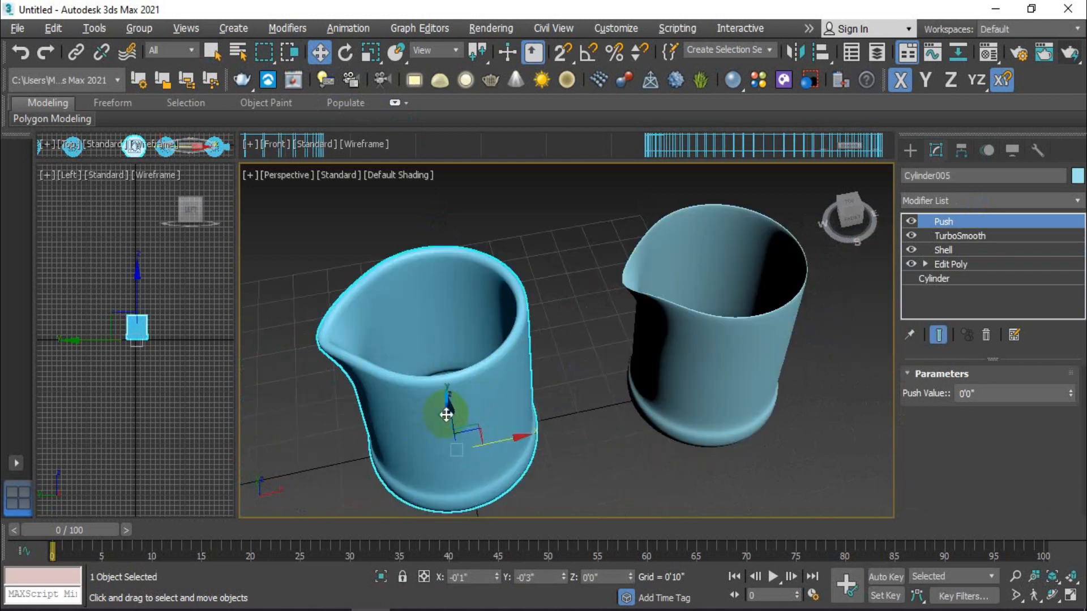
left_click(549, 394)
scroll(736, 351, "up", 1)
Add a Push modifier to the copied blue cup and raise its push value slightly to thicken the wall
left_click(741, 349)
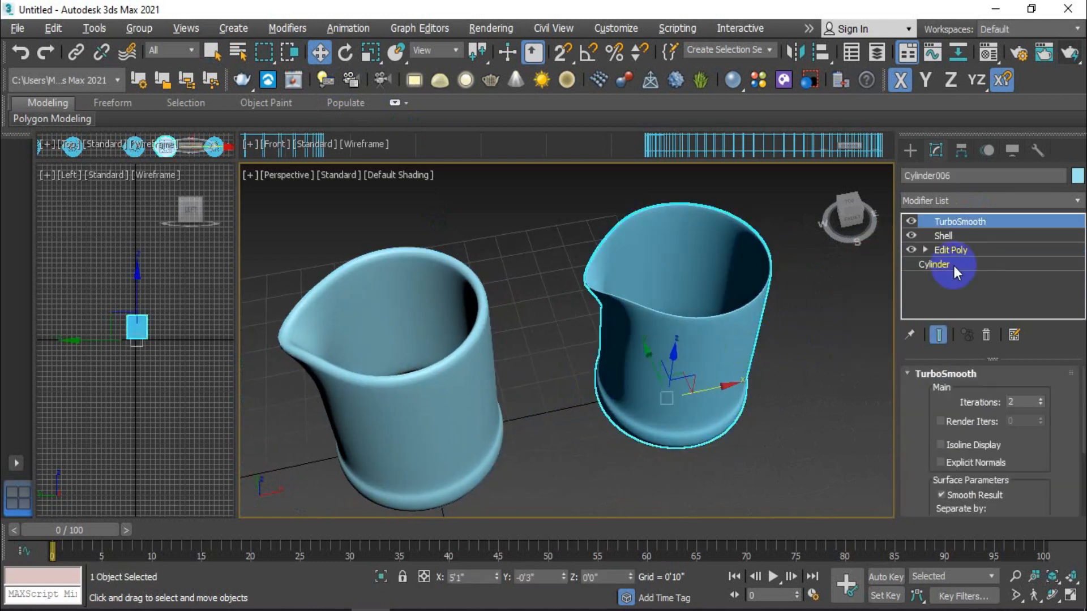
left_click(982, 201)
scroll(979, 454, "down", 3)
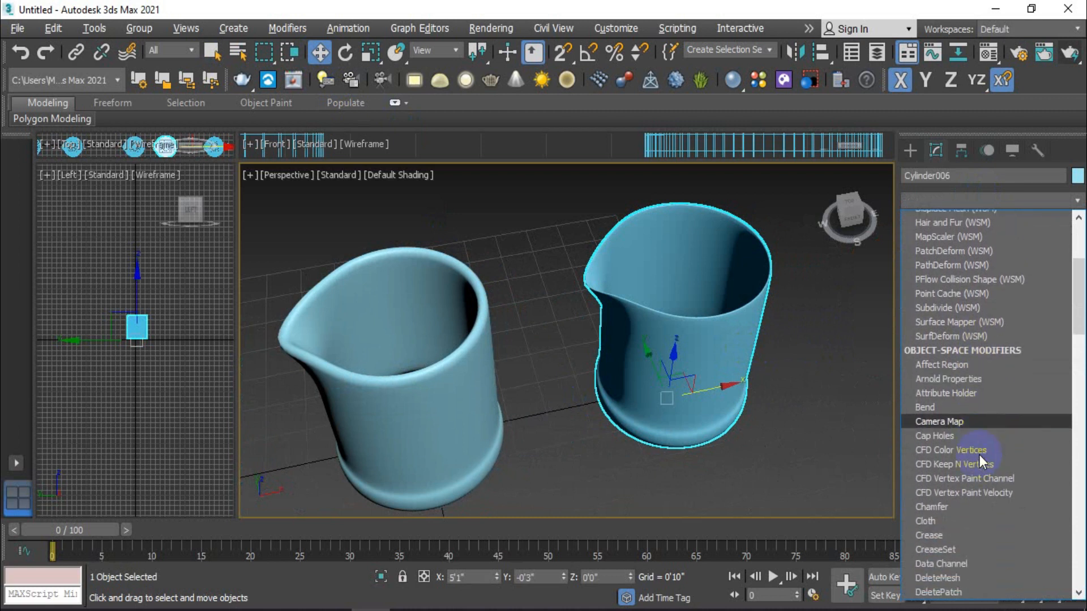
scroll(980, 454, "down", 15)
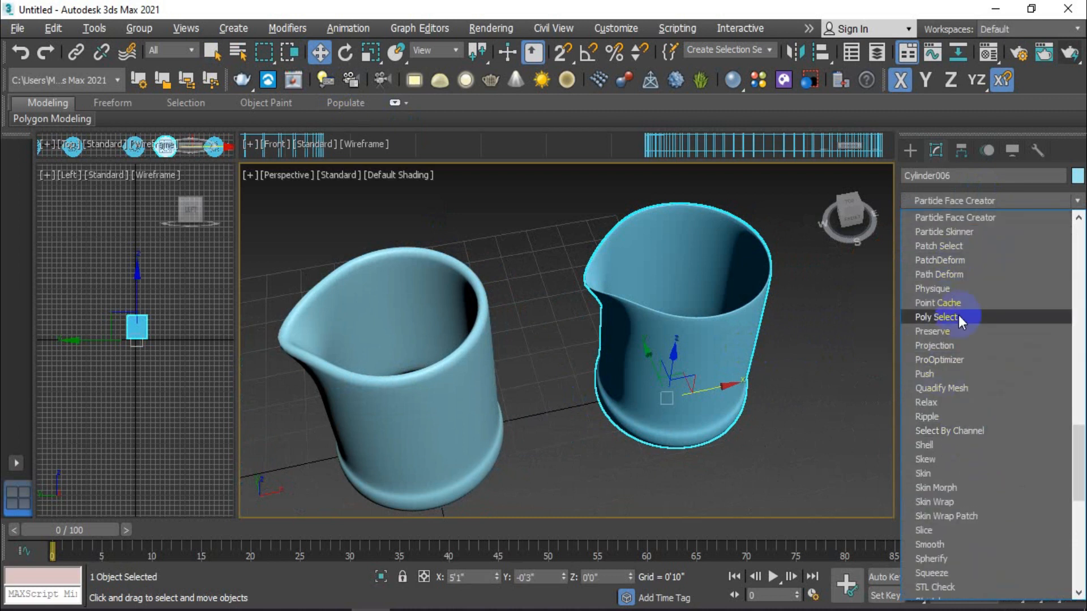
left_click(952, 377)
mouse_move(1070, 396)
left_mouse_down()
mouse_move(1063, 301)
mouse_move(1079, 391)
mouse_move(1075, 376)
left_mouse_up()
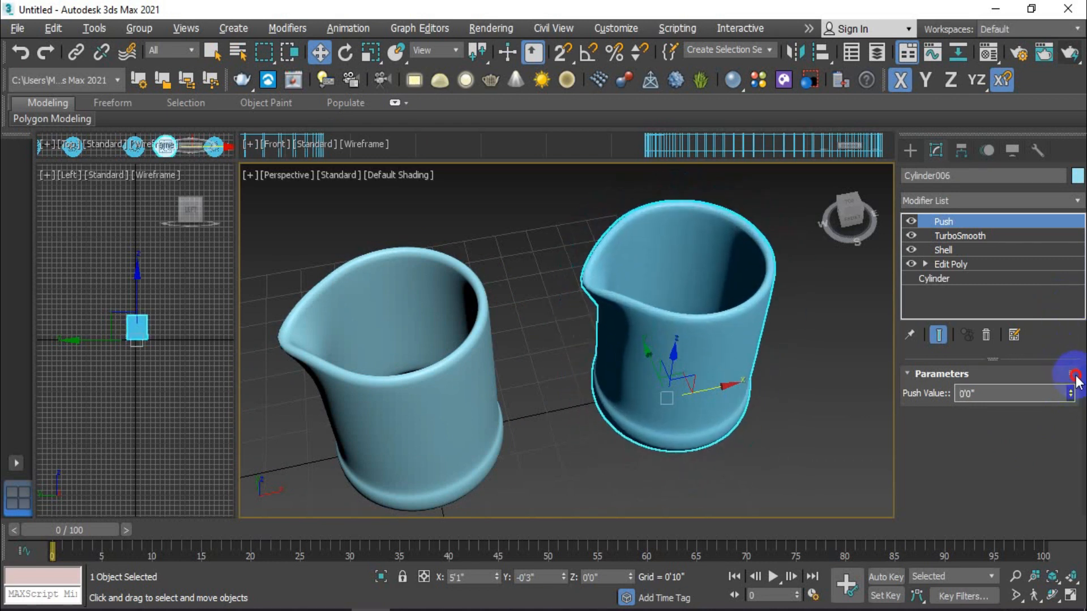
Add a Push modifier to the red handled cup, above its TurboSmooth modifier
scroll(702, 418, "down", 3)
middle_click_drag(703, 419, 498, 371)
left_click(650, 437)
scroll(583, 347, "up", 2)
left_click(583, 347)
middle_click_drag(728, 359, 747, 385)
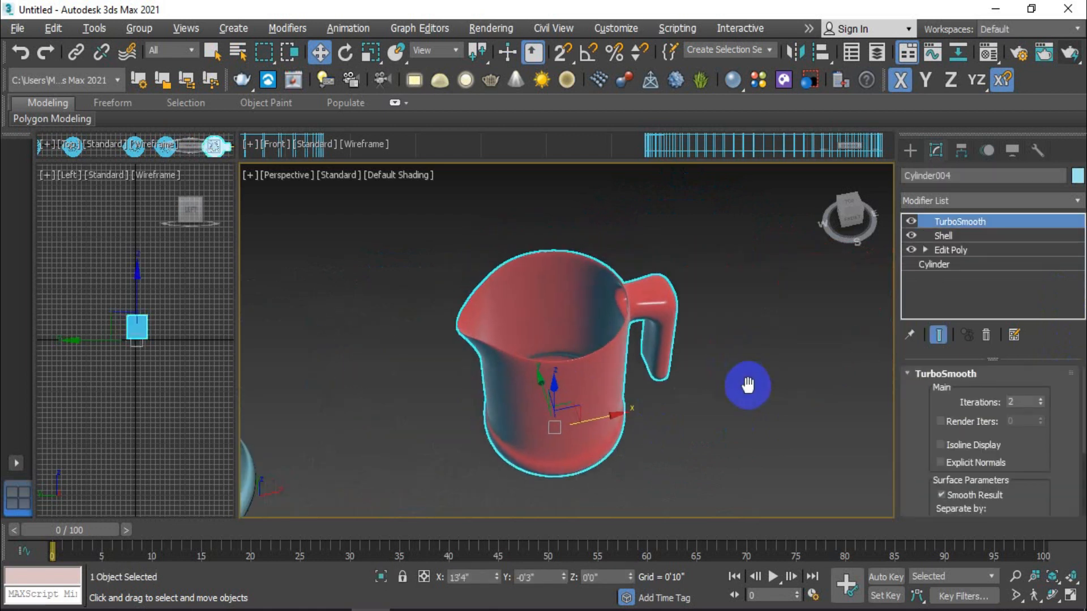
left_click(1018, 201)
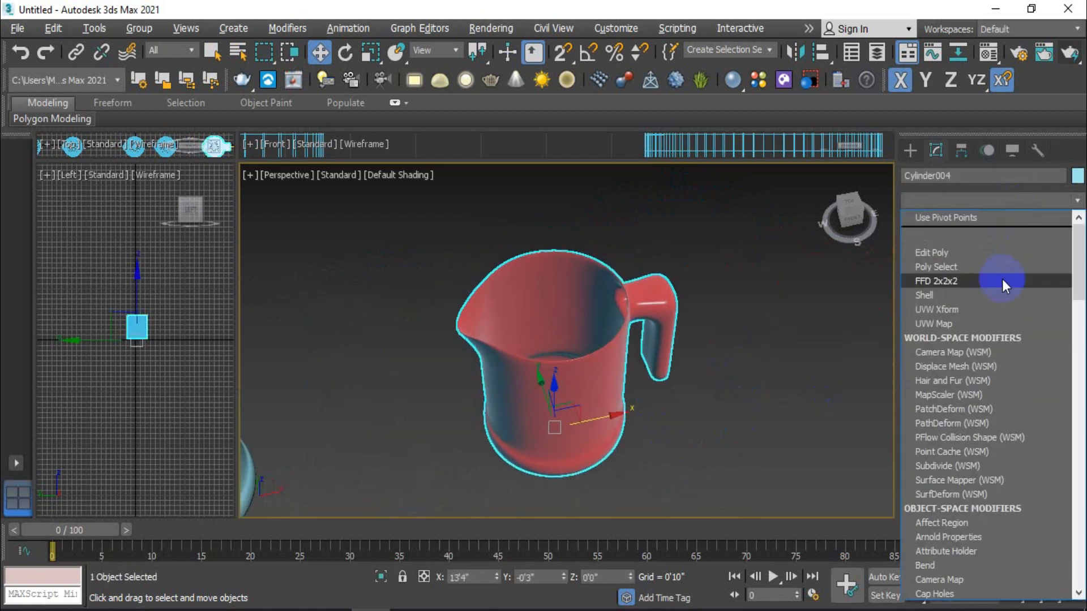
scroll(1002, 280, "down", 5)
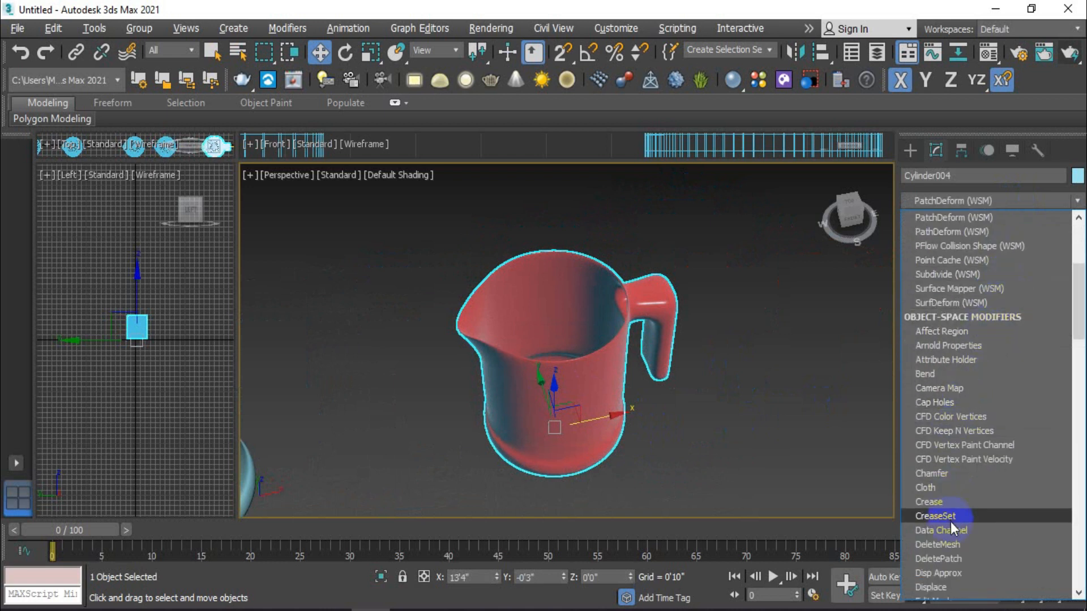
scroll(977, 176, "down", 1)
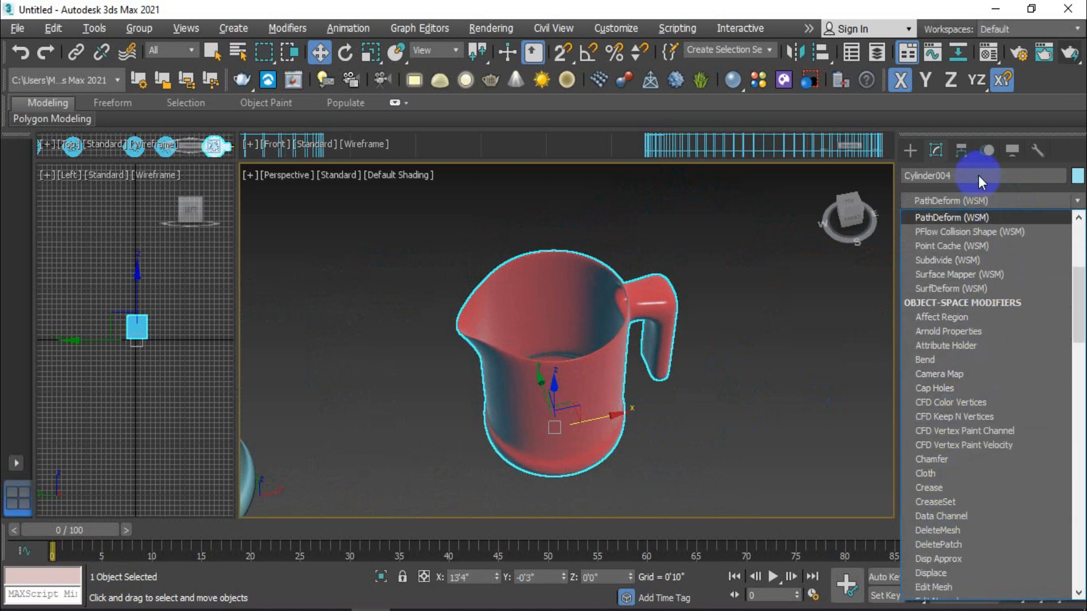
left_click(1039, 198)
left_click(1048, 198)
key("p")
left_click(1032, 199)
left_click(1033, 199)
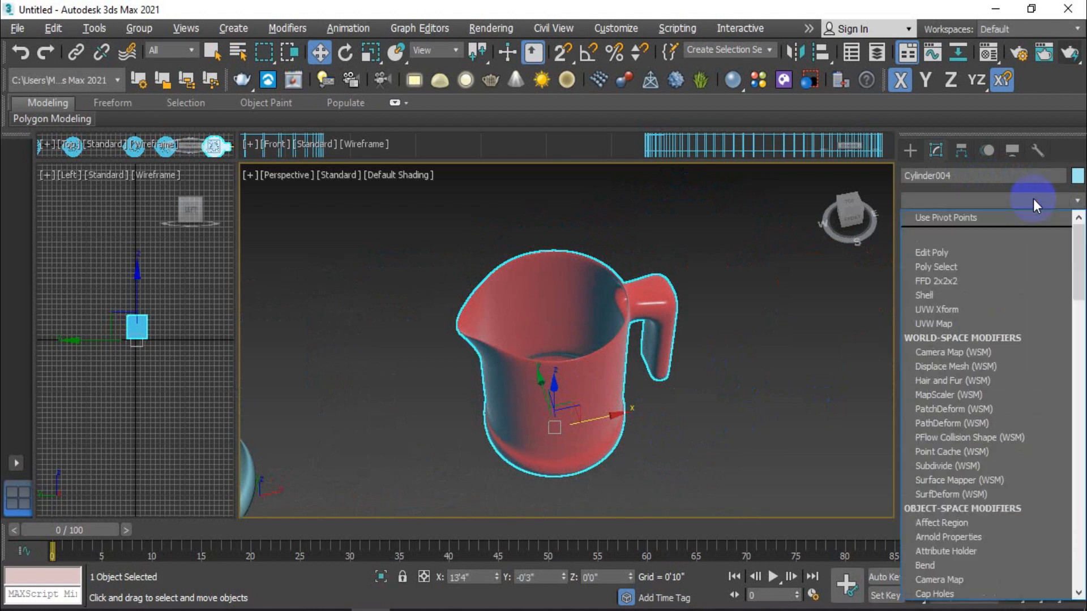
scroll(976, 368, "down", 15)
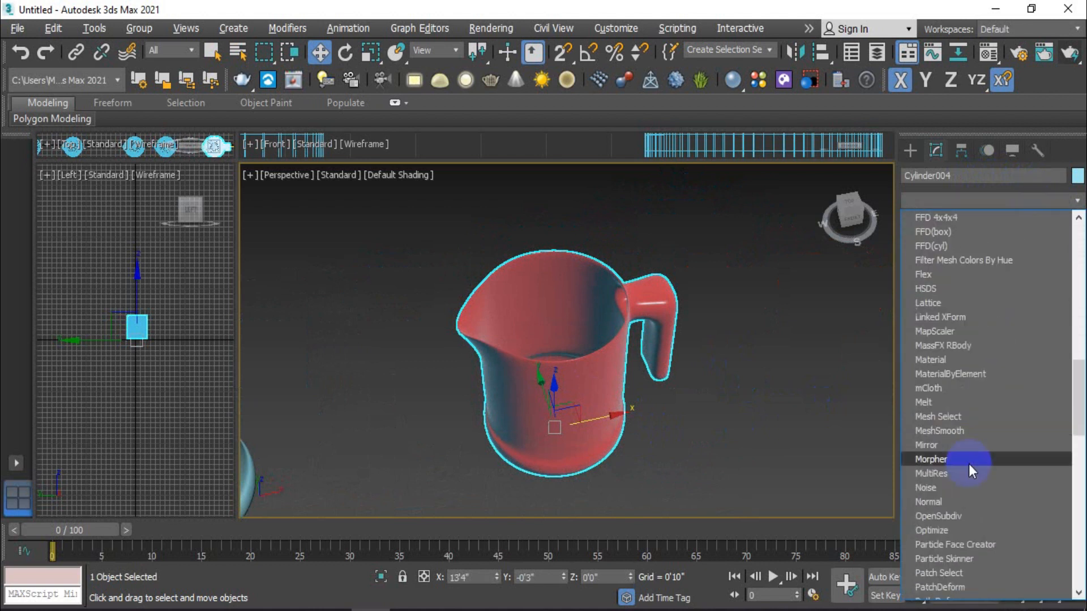
scroll(954, 516, "down", 5)
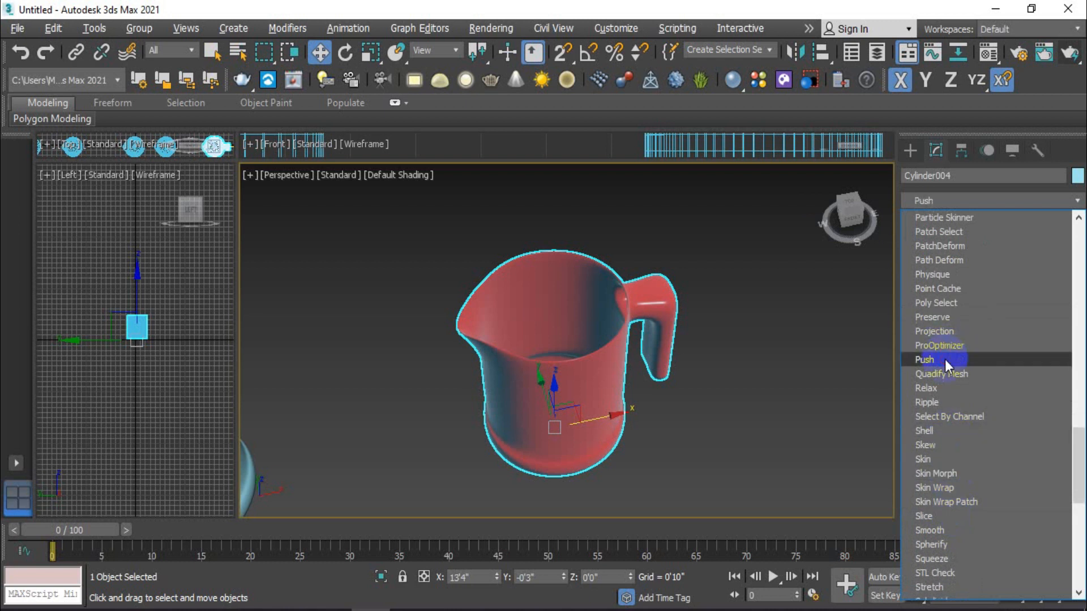
left_click(945, 359)
Set the red cup's push value to 0'1" and review the thickened cups side by side
left_click_drag(1069, 392, 1070, 376)
scroll(657, 396, "down", 3)
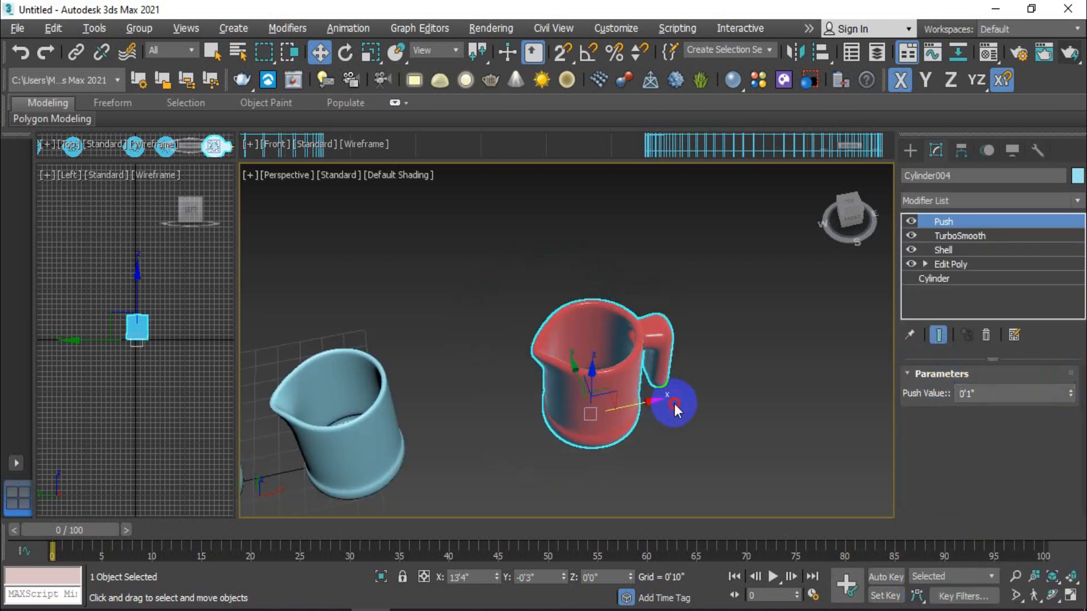
left_click(674, 403)
scroll(645, 371, "up", 2)
middle_click_drag(679, 430, 854, 384)
middle_click_drag(574, 426, 761, 385)
scroll(660, 412, "down", 2)
scroll(674, 413, "up", 2)
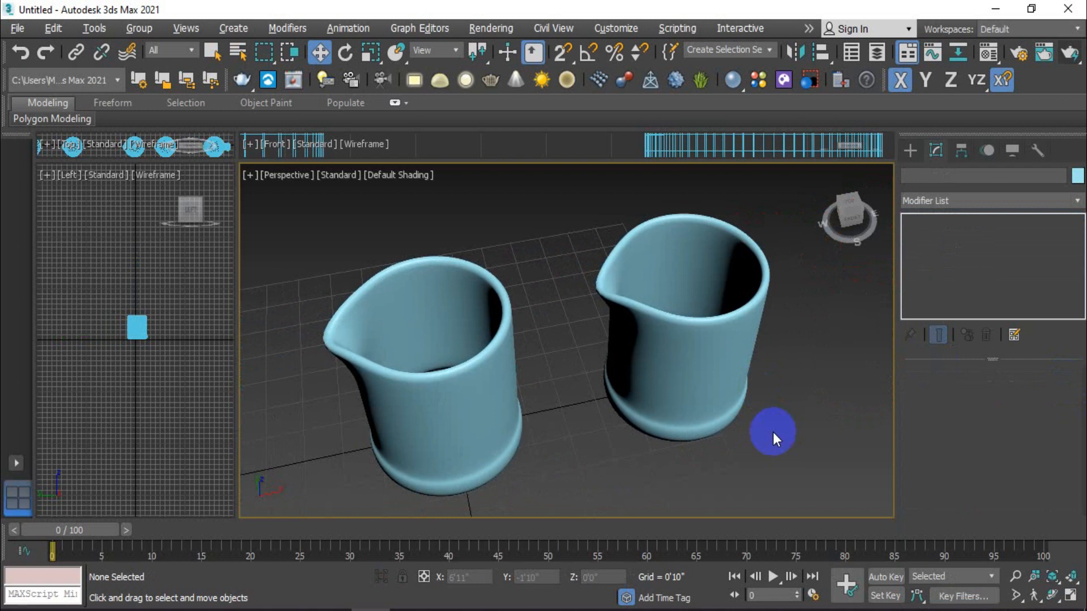